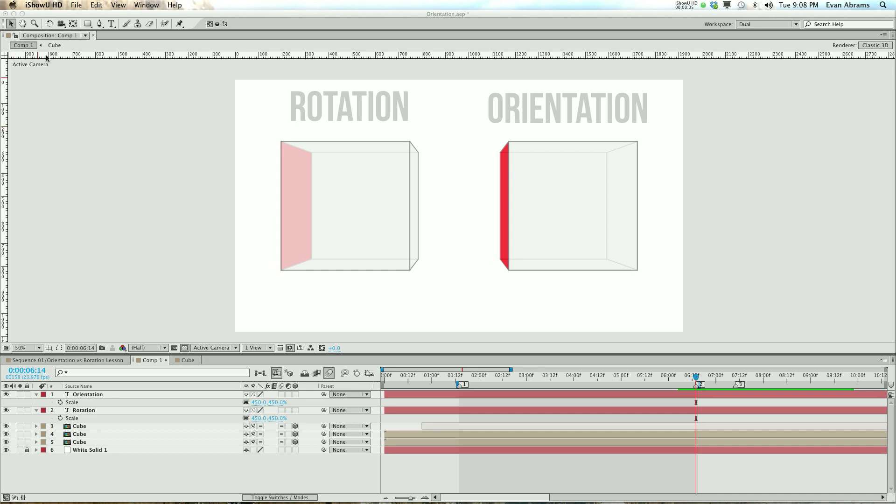
left_click(218, 477)
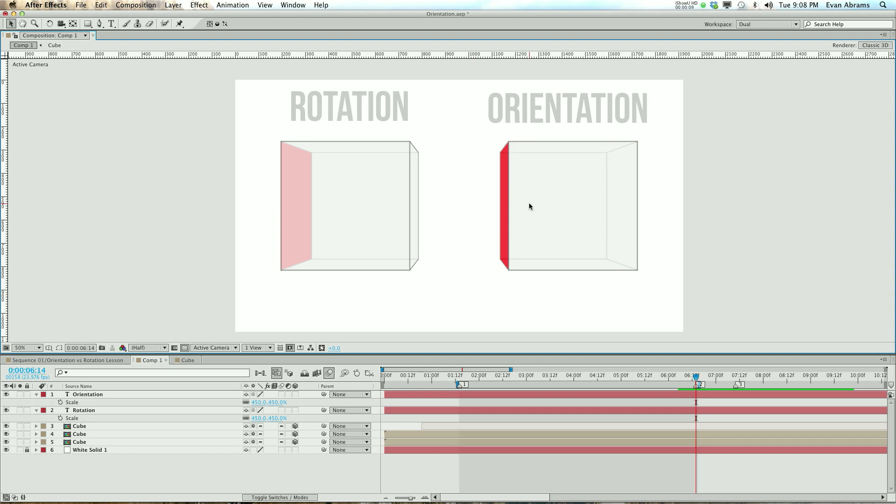
left_click(382, 188)
left_click(574, 206)
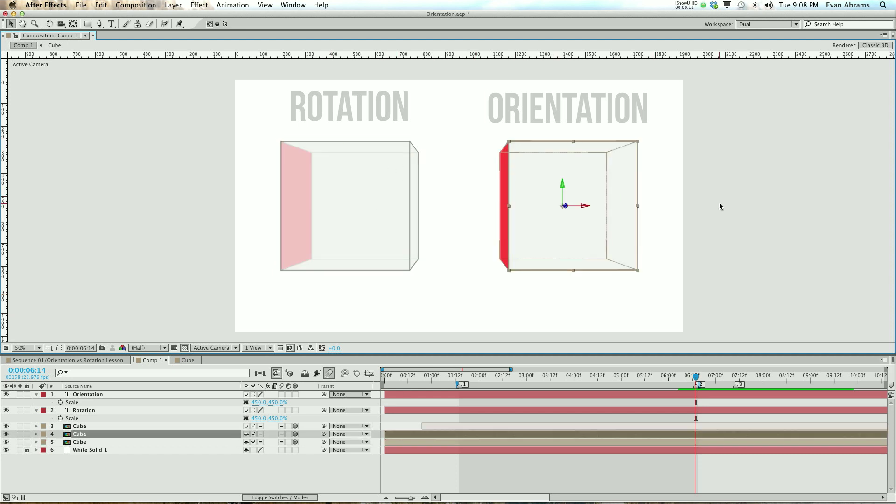
left_click(719, 206)
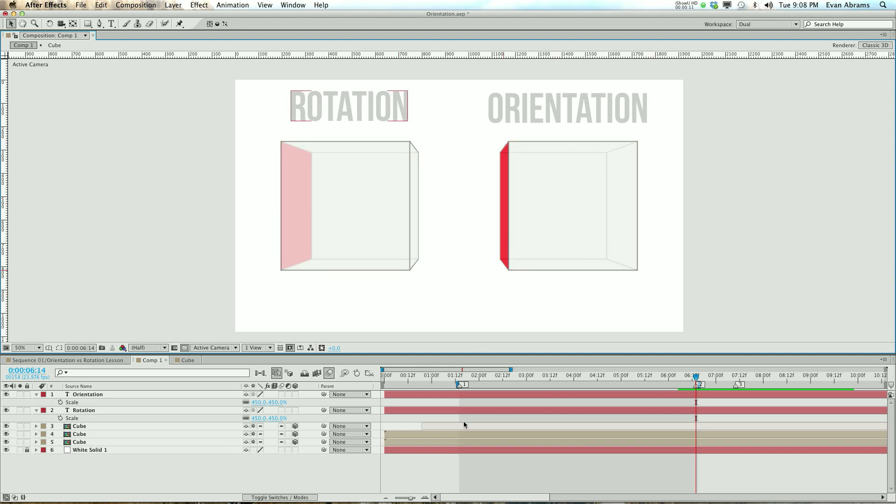
left_click(400, 433)
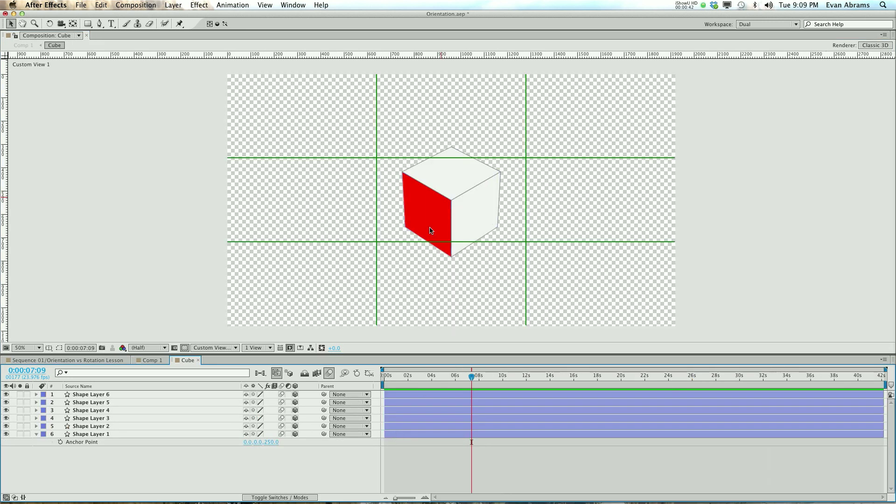
left_click(439, 208)
left_click(465, 191)
left_click(478, 197)
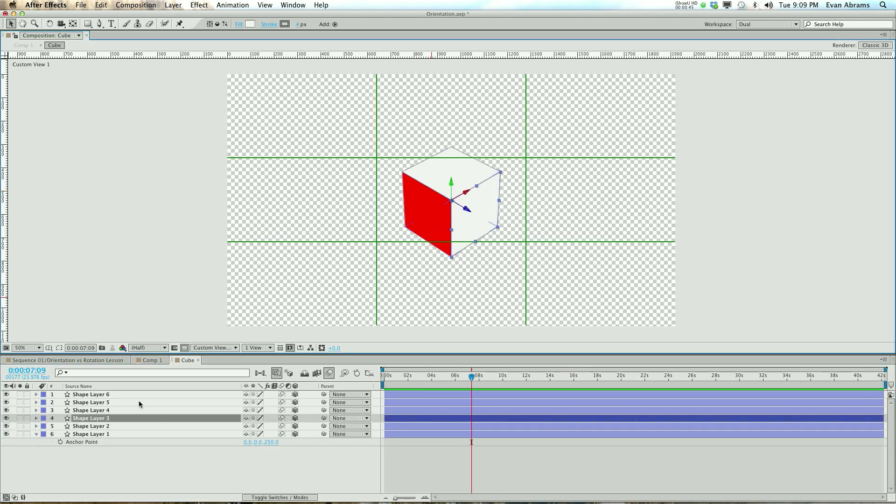
left_click(96, 411)
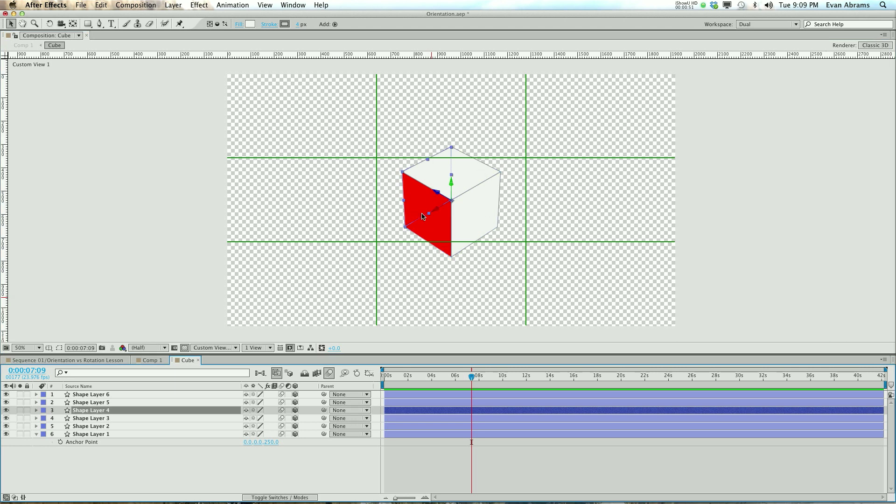
left_click(240, 441)
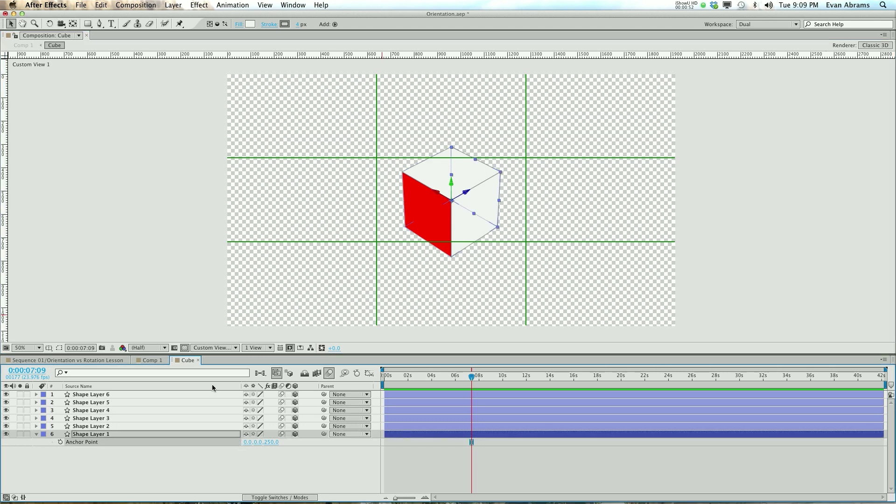
- Back in Comp 1, reveal the Orientation text layer's Rotation and the ORIENTATION cube's Orientation and X/Y/Z Rotation with R
left_click(198, 360)
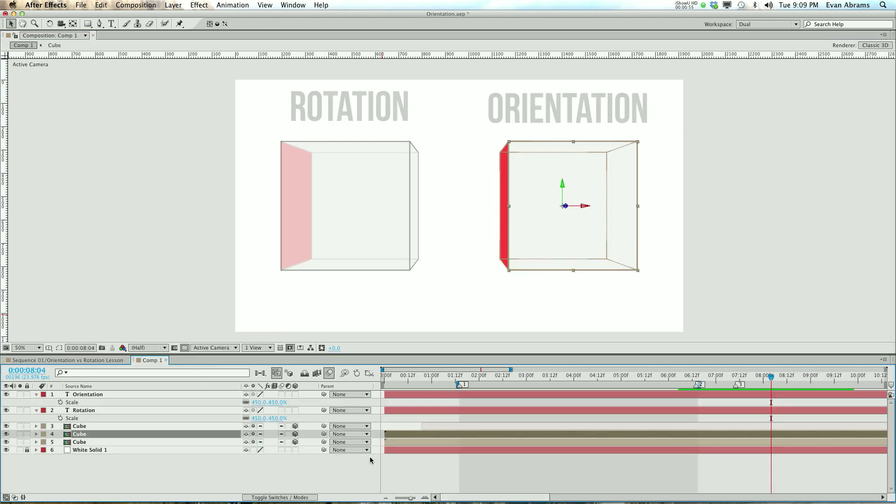
left_click(129, 482)
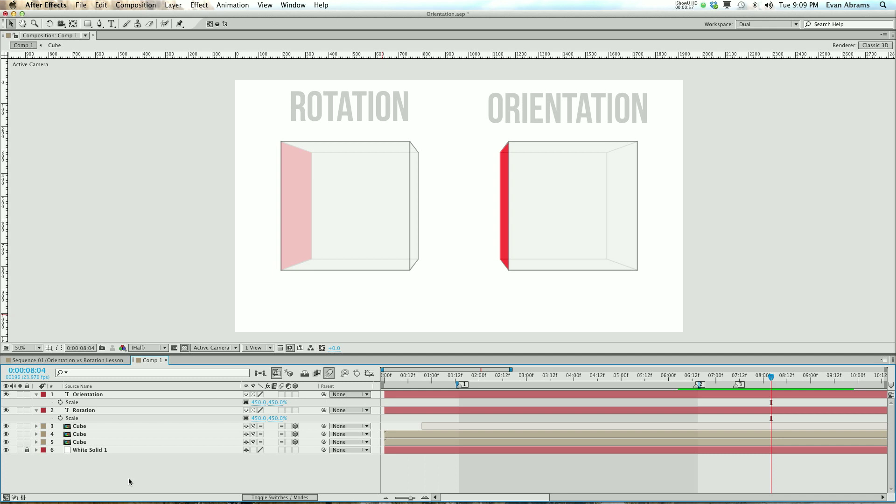
left_click(79, 395)
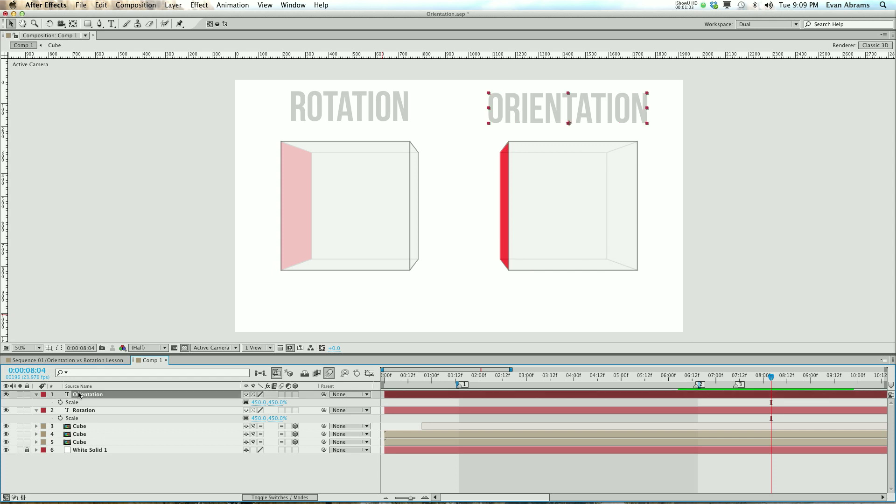
key("r")
left_click(389, 436)
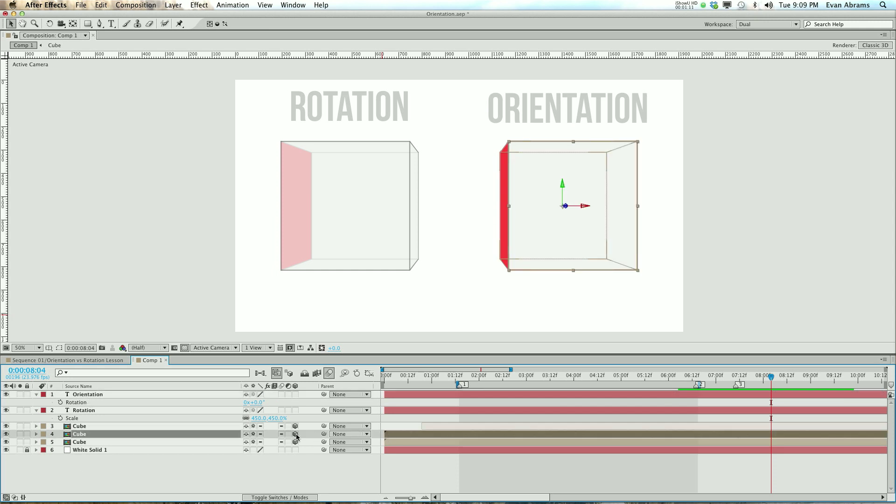
key("r")
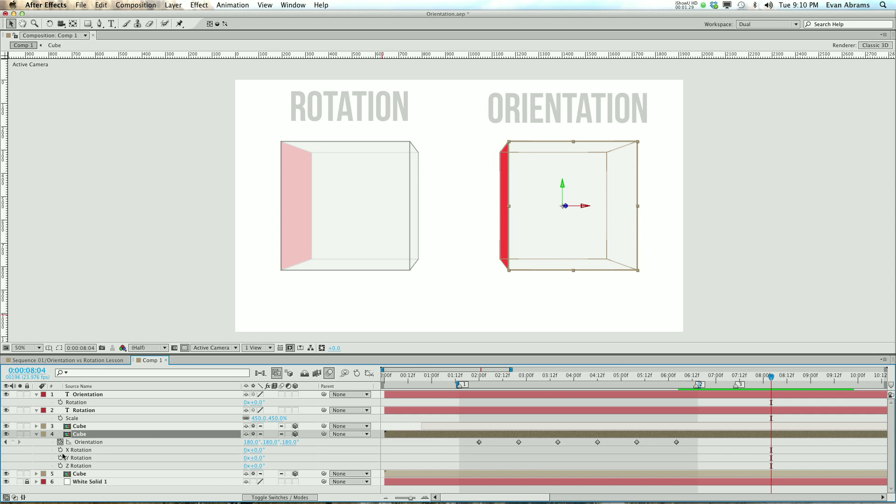
- Reveal the ROTATION cube's rotation keyframes and scrub from 0:00:01:20 to compare both cubes' flips
left_click(411, 472)
key("r")
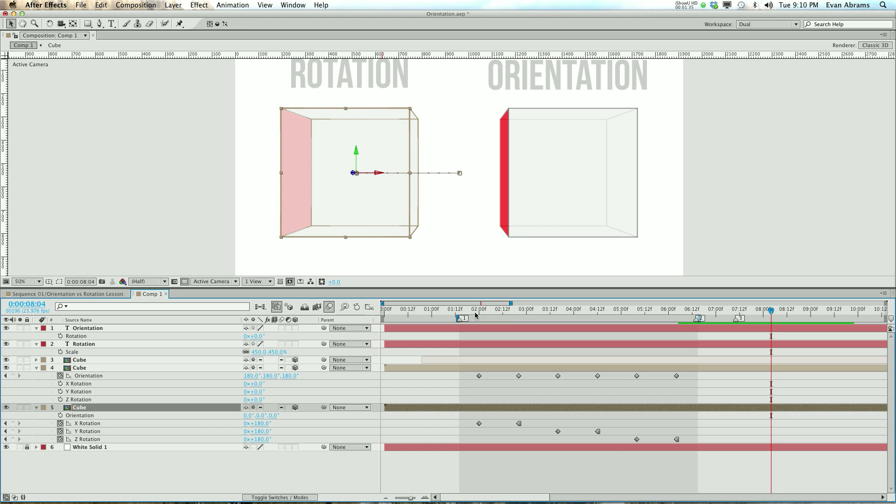
left_click(472, 312)
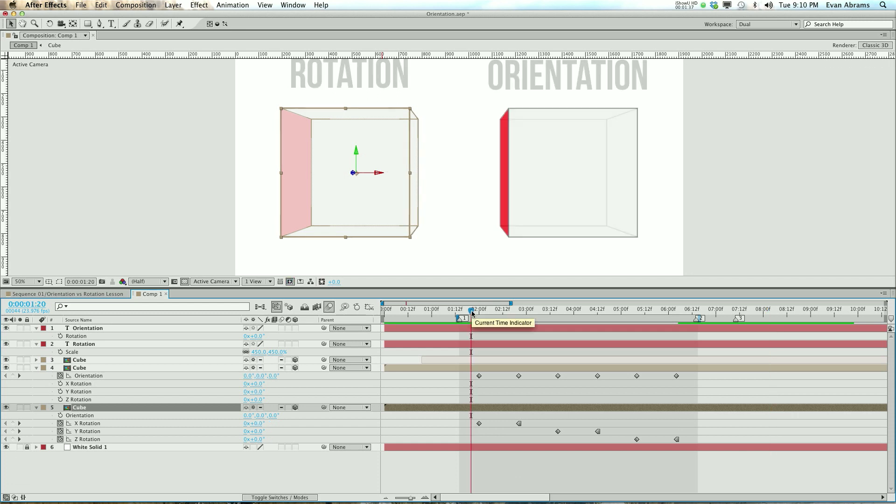
left_click_drag(475, 311, 519, 322)
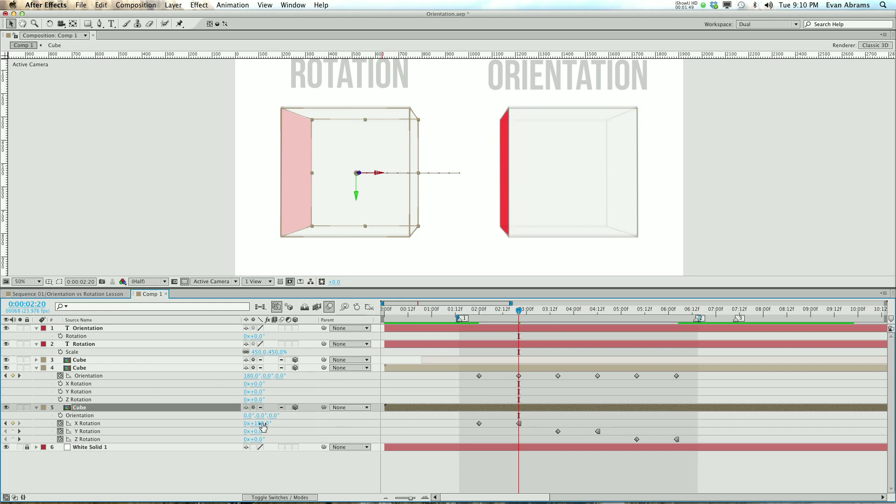
left_click_drag(490, 307, 676, 327)
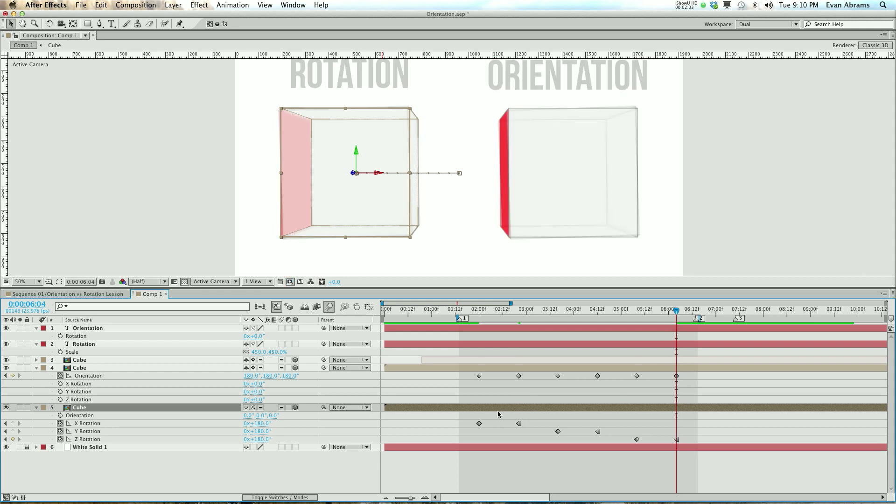
mouse_move(667, 312)
left_mouse_down()
mouse_move(648, 321)
mouse_move(678, 322)
left_mouse_up()
- Highlight the ROTATION cube's separate X, Y and Z Rotation tracks
left_click(88, 425)
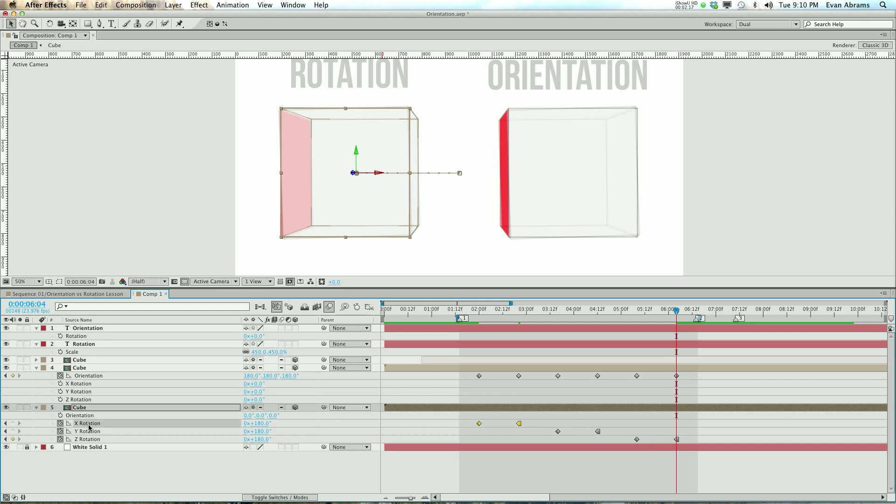
left_click(87, 439)
left_click(86, 436)
left_click(95, 467)
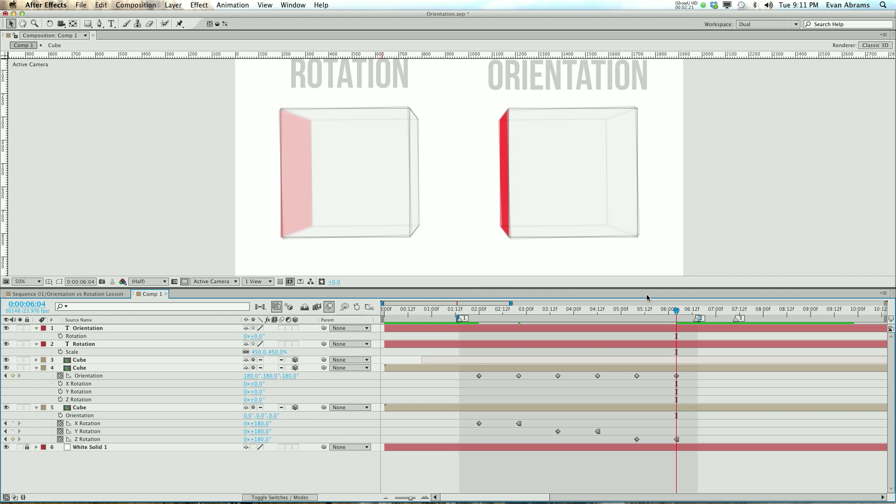
- Park the current time at 0:00:07:21 and select the ORIENTATION cube's layer
left_click_drag(676, 311, 757, 312)
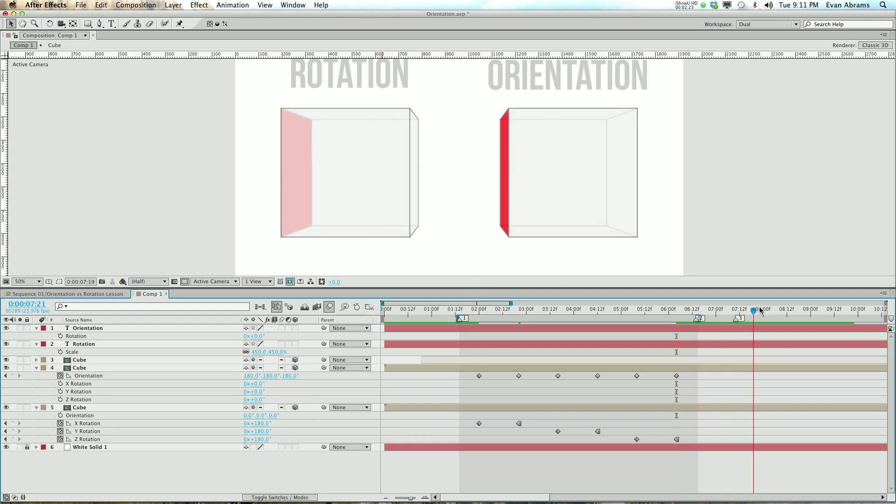
key("space")
left_click_drag(764, 361, 606, 360)
left_click(607, 367)
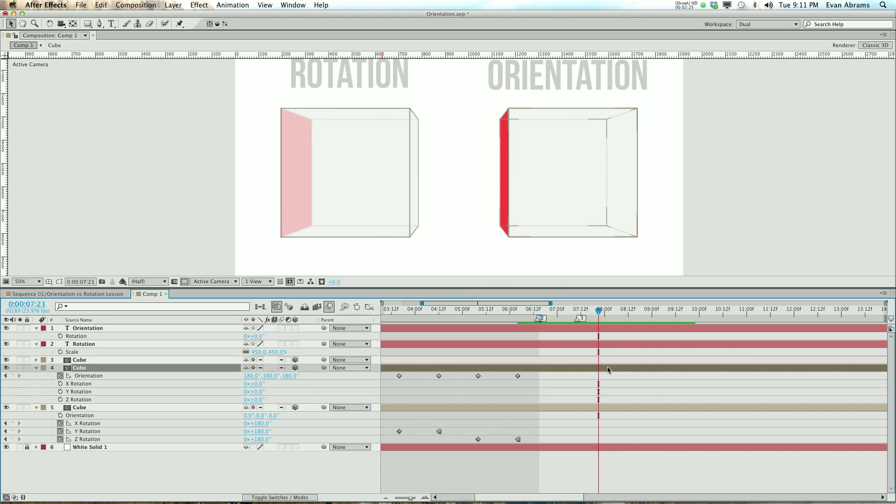
- Key the ORIENTATION cube's Orientation to 0°, 0°, 0° at 0:00:07:21
left_click(251, 376)
type("0")
key("Tab")
type("0")
key("Tab")
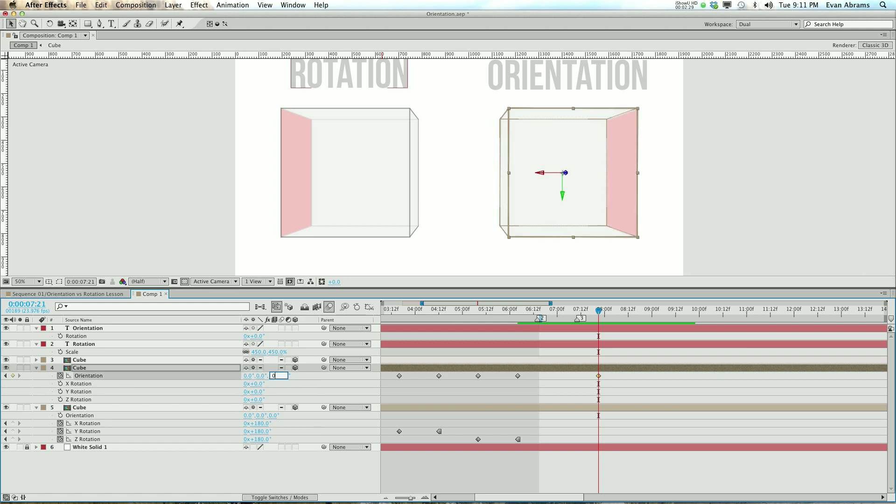
type("0")
key("Return")
- Key the ROTATION cube's X, Y and Z Rotation to 0° at 0:00:07:21
left_click(261, 424)
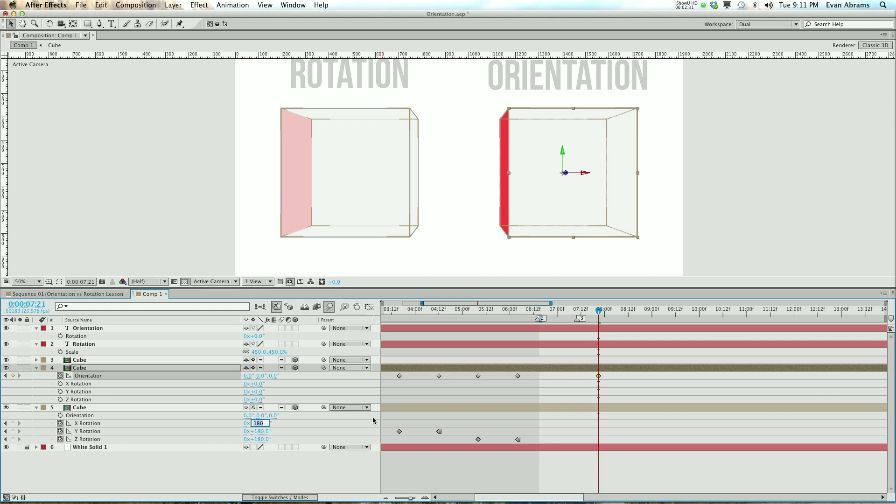
type("0")
key("Tab")
key("Tab")
type("0")
key("Tab")
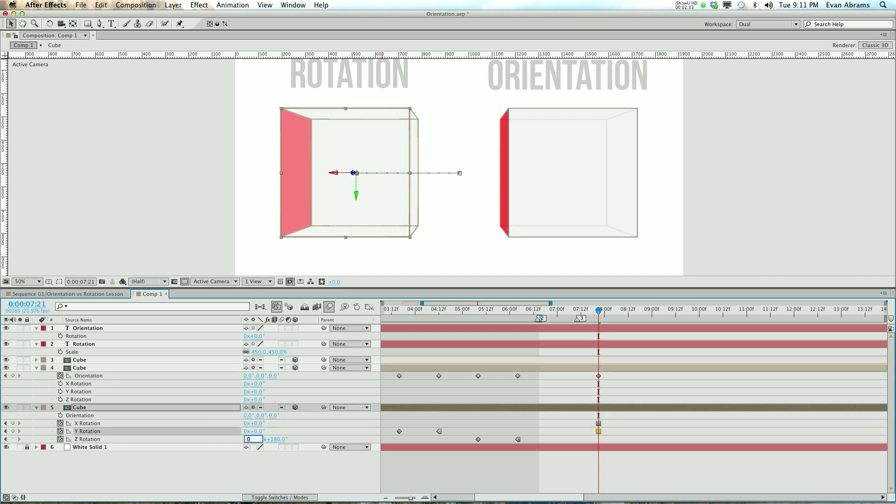
key("Tab")
type("0")
key("Return")
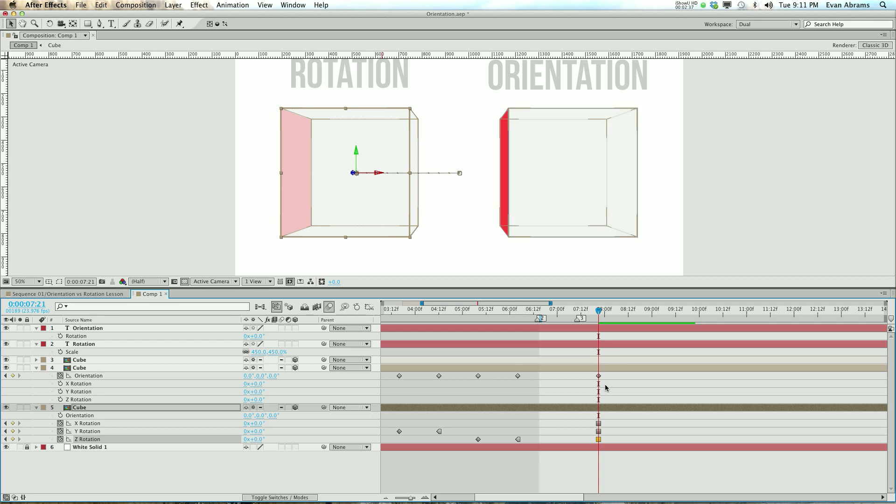
- Convert the new square keyframes to regular diamond keyframes and preview the animation
left_click_drag(616, 446, 589, 419)
key("super+alt+h")
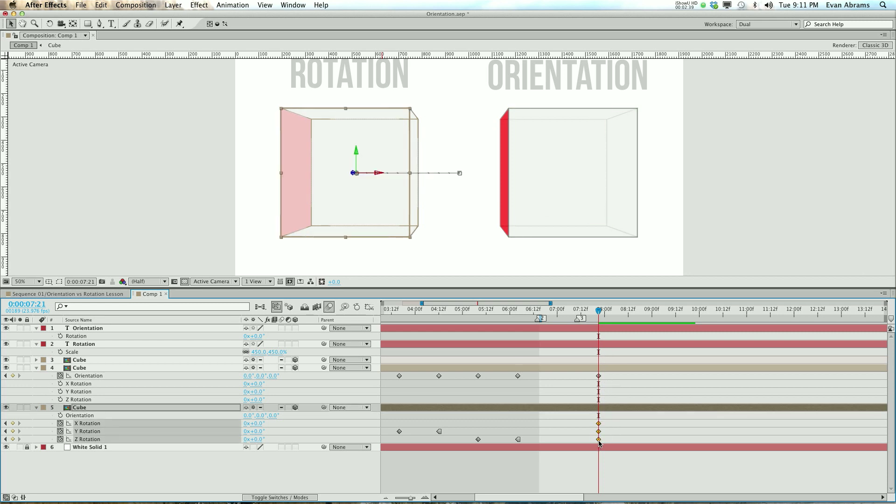
key("space")
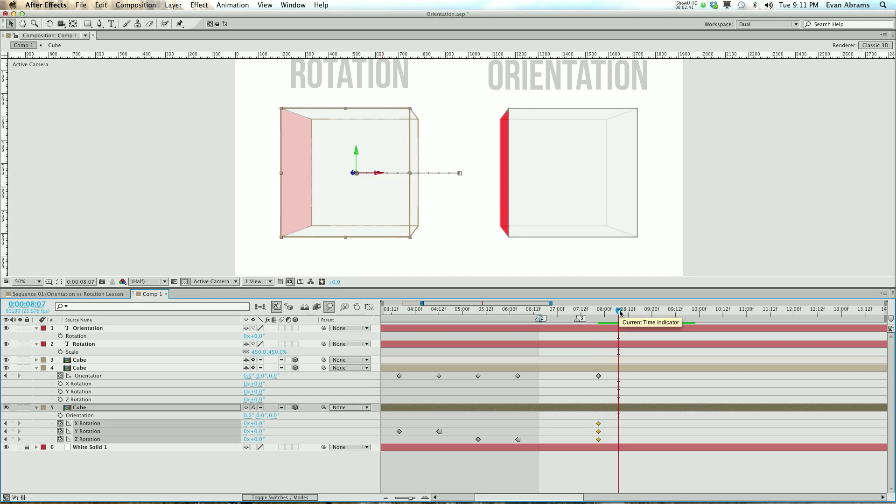
- Give the ROTATION cube a one-revolution Z Rotation keyframe (1x+0.0°) at 9:03
left_click(590, 472)
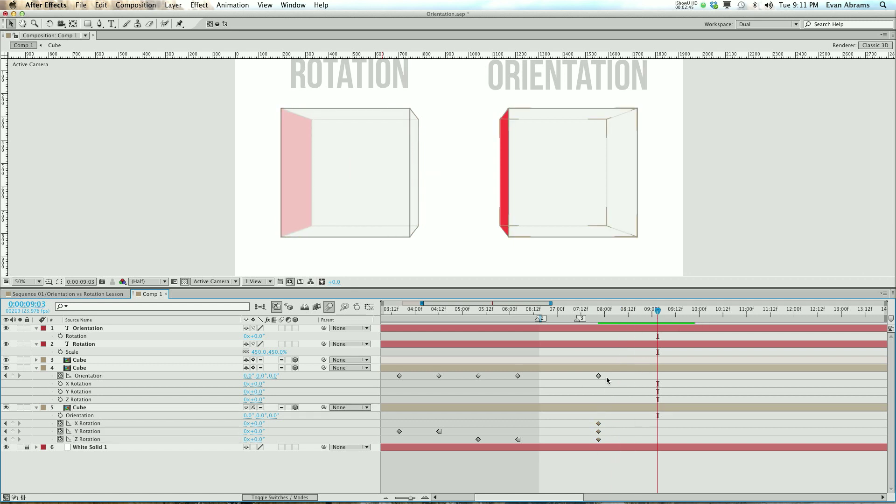
left_click(181, 430)
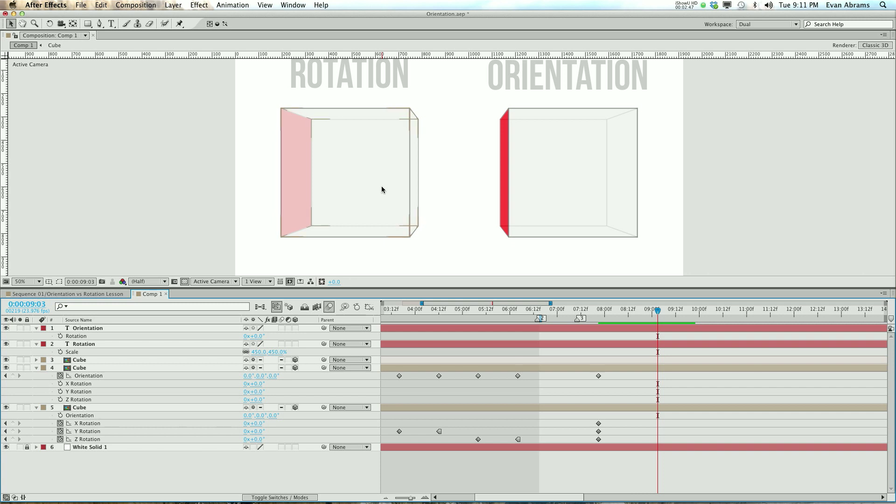
left_click(364, 190)
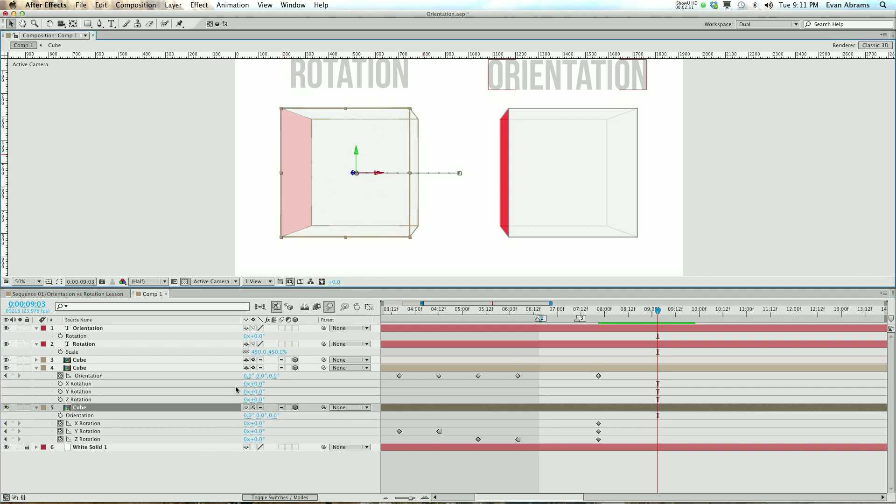
left_click(159, 440)
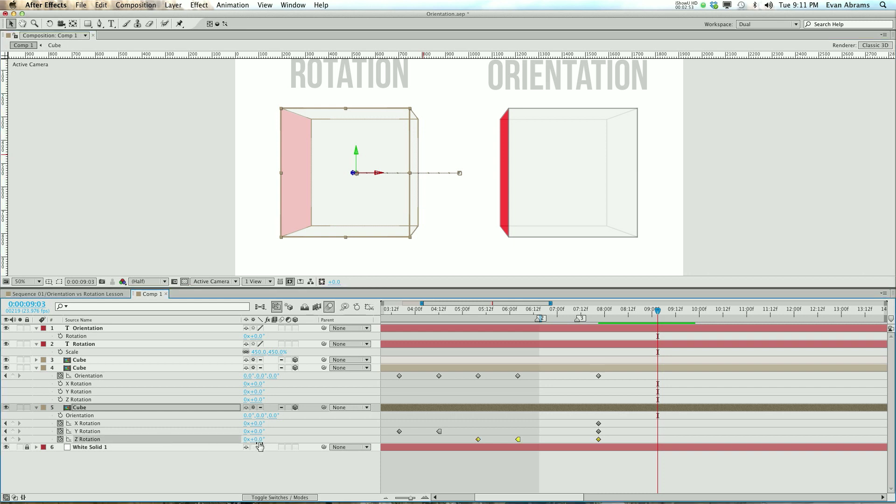
left_click(248, 440)
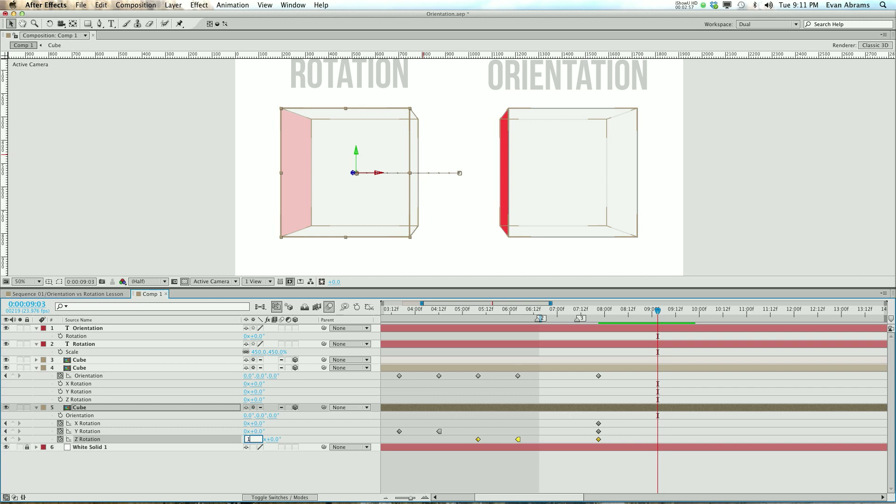
key("Return")
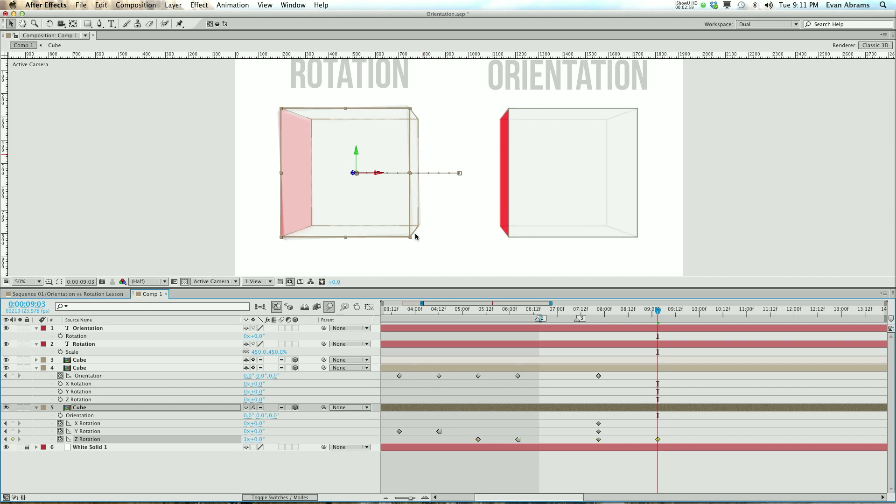
left_click(259, 439)
type("360")
key("Return")
- Preview the spin from 7:21, then key the ORIENTATION cube's Orientation at 0°, 0°, 0° at 9:03
left_click(598, 318)
left_click_drag(598, 317, 665, 331)
left_click(617, 368)
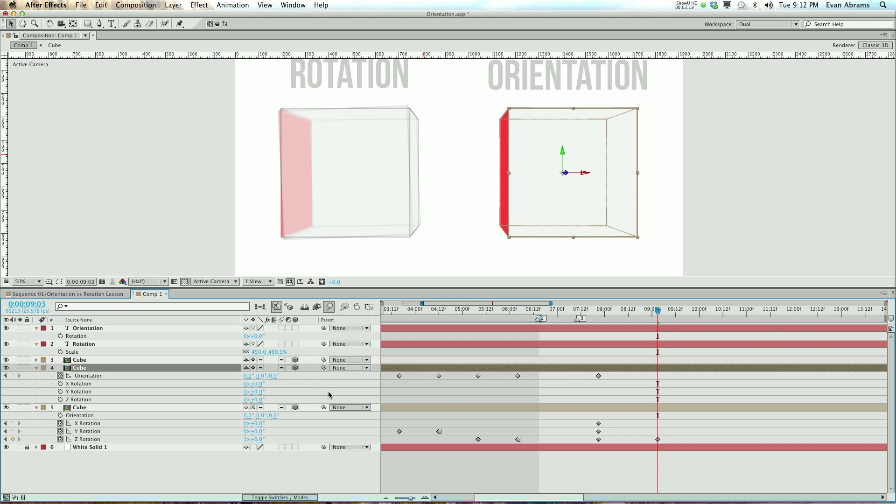
left_click(273, 376)
key("Return")
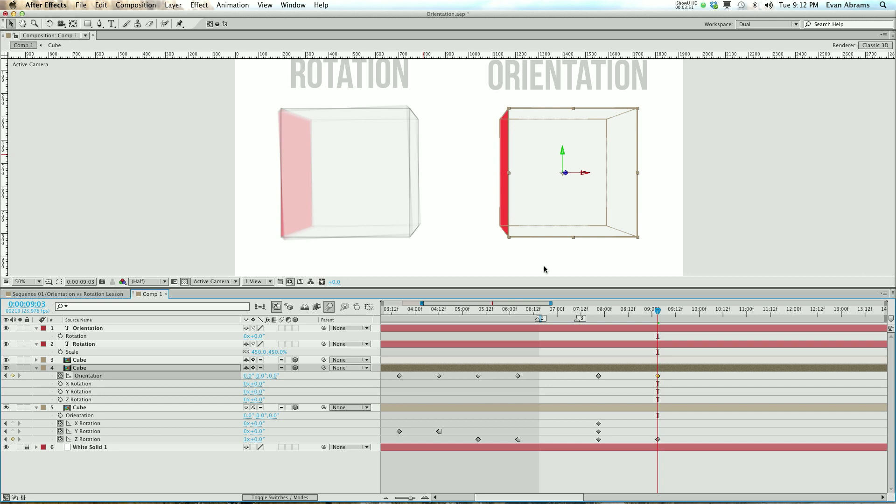
- Preview the spin from 7:21 and select both cubes' end keyframes at 9:13
left_click_drag(607, 312, 658, 322)
left_click_drag(628, 311, 604, 322)
key("Page_Down")
key("Page_Down")
key("Page_Down")
key("Page_Down")
key("Page_Down")
key("Page_Down")
key("Page_Down")
key("Page_Down")
key("Page_Down")
key("Page_Down")
key("Page_Down")
key("Page_Down")
key("Page_Down")
key("Page_Down")
key("Page_Down")
key("Page_Down")
key("Page_Down")
key("Page_Down")
key("Page_Down")
key("Page_Down")
key("Page_Down")
key("Page_Down")
key("Page_Down")
key("Page_Down")
key("Page_Down")
key("Page_Down")
key("Page_Down")
key("Page_Down")
key("Page_Down")
key("Page_Down")
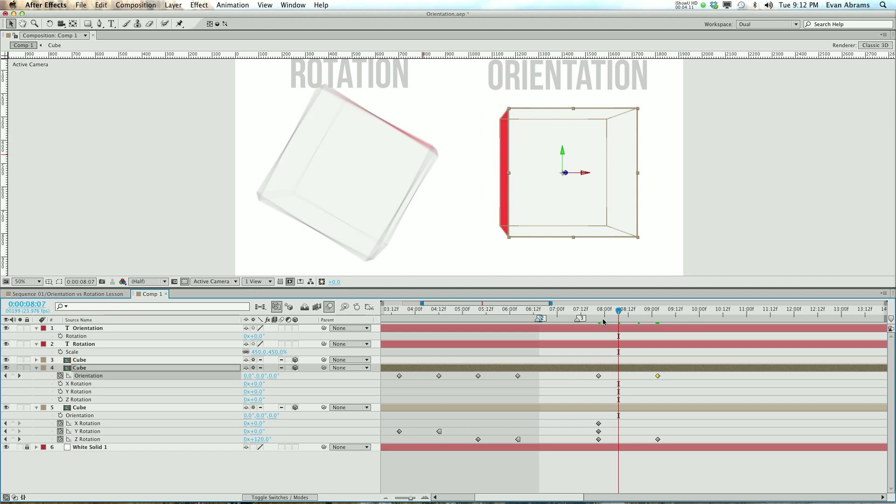
key("shift+Page_Down")
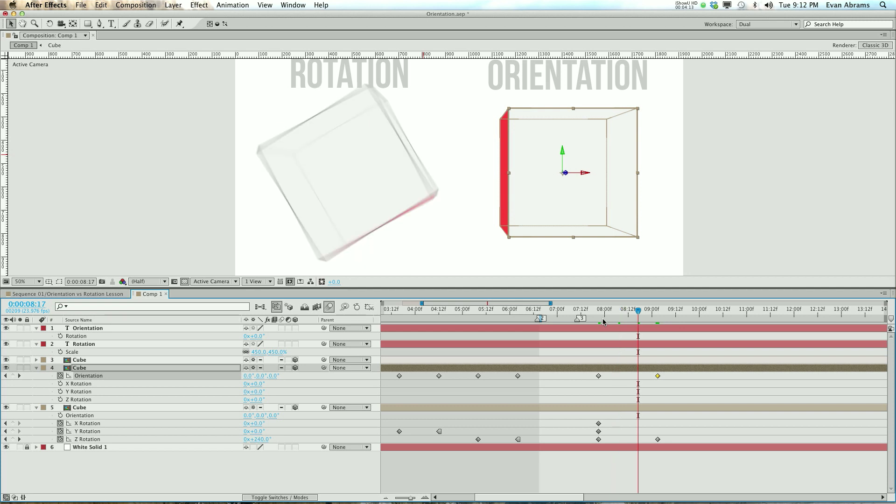
key("shift+Page_Down")
key("shift+Page_Down")
left_click_drag(695, 373, 677, 442)
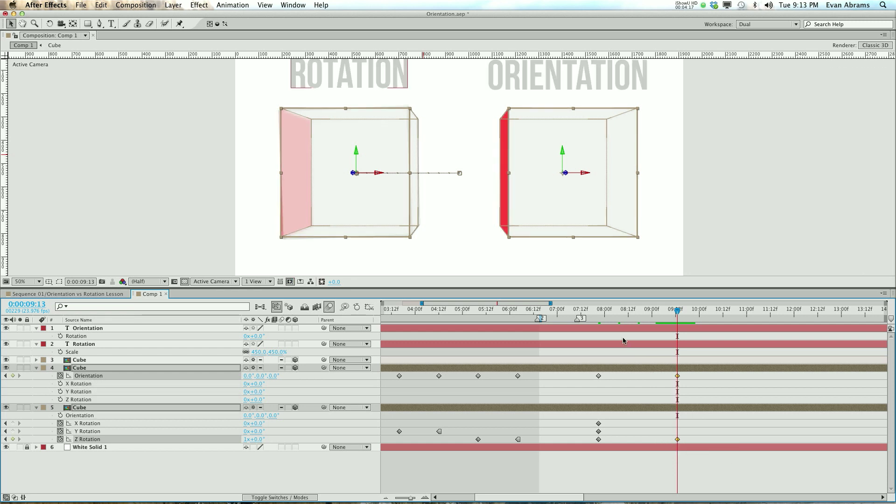
- Key the ORIENTATION cube's Orientation Z at 180° at 8:17
key("j")
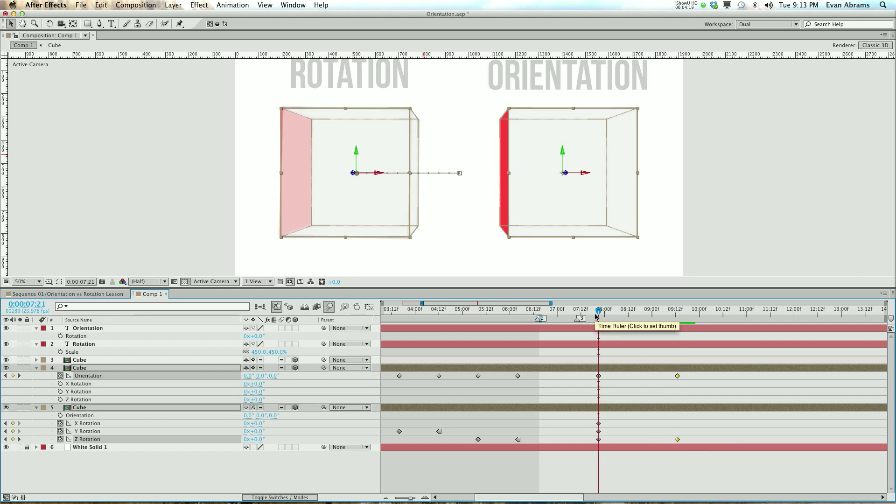
key("Page_Down")
key("Page_Down")
key("Page_Down")
key("Page_Down")
key("Page_Down")
key("Page_Down")
key("Page_Down")
key("Page_Down")
key("Page_Down")
key("Page_Down")
key("Page_Down")
key("Page_Down")
key("Page_Down")
key("Page_Down")
key("Page_Down")
key("Page_Down")
key("Page_Down")
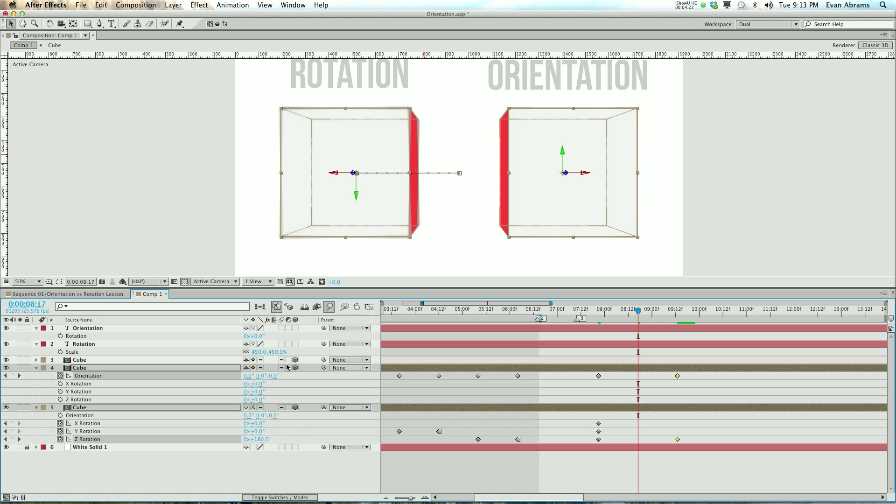
left_click(274, 376)
type("180")
key("Return")
- Scrub between 7:21, 8:17 and 9:13 to compare both cubes turning through the spin
key("j")
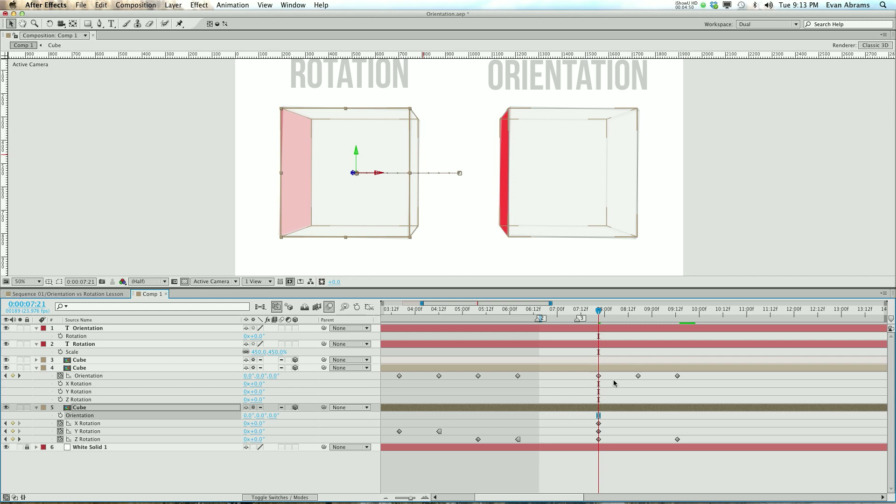
left_click(634, 328)
left_click_drag(599, 309, 667, 323)
key("k")
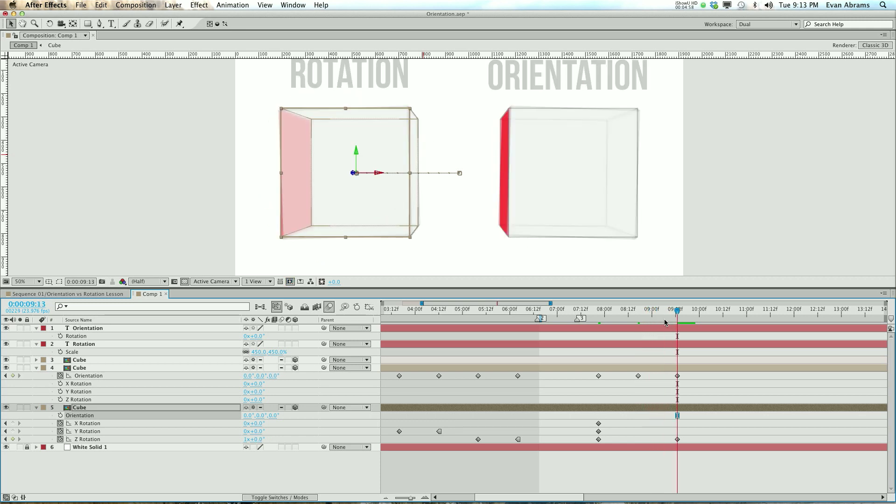
key("j")
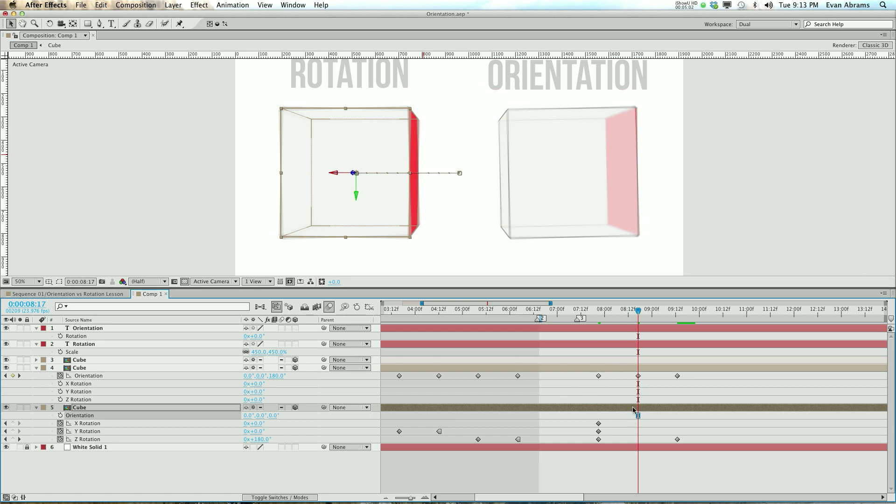
left_click(682, 314)
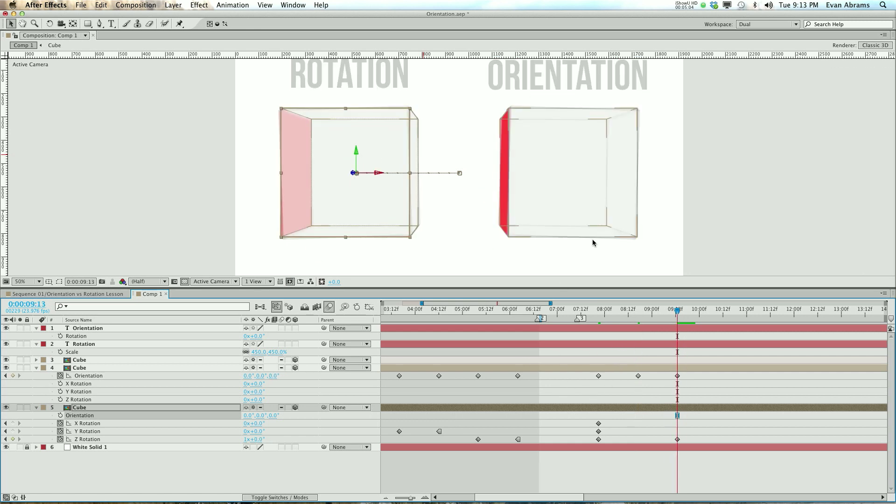
left_click(640, 319)
left_click(602, 323)
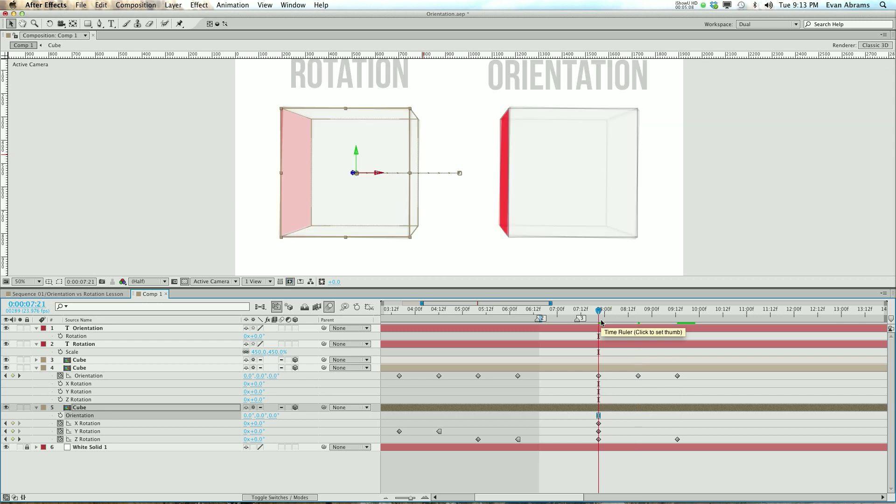
left_click_drag(601, 321, 678, 321)
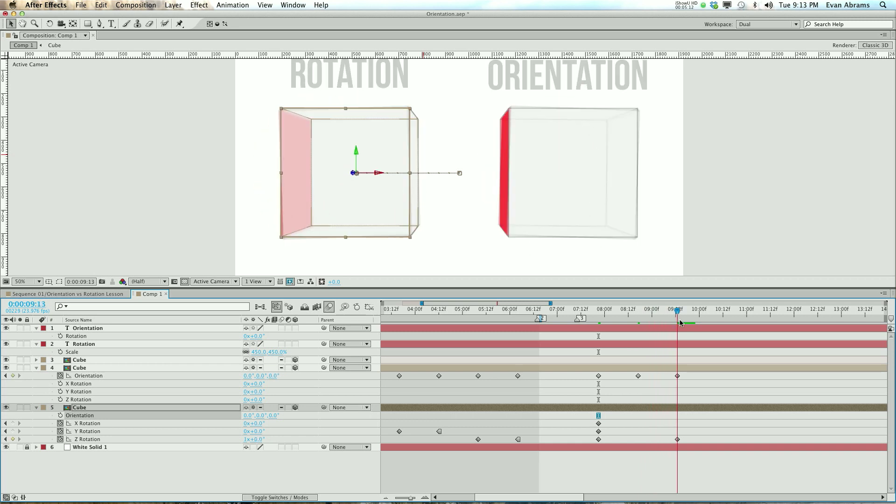
- Key the ORIENTATION cube's Orientation Z at 270° at 9:03
left_click(658, 319)
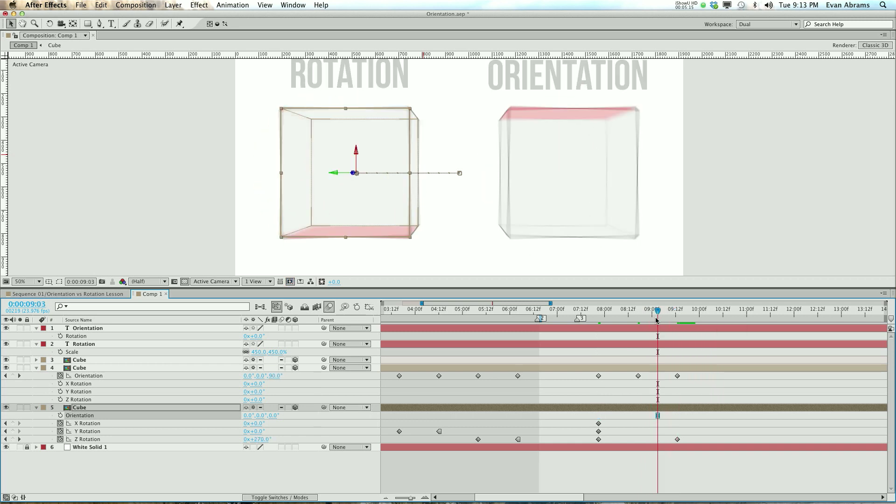
left_click(276, 375)
type("270")
key("Return")
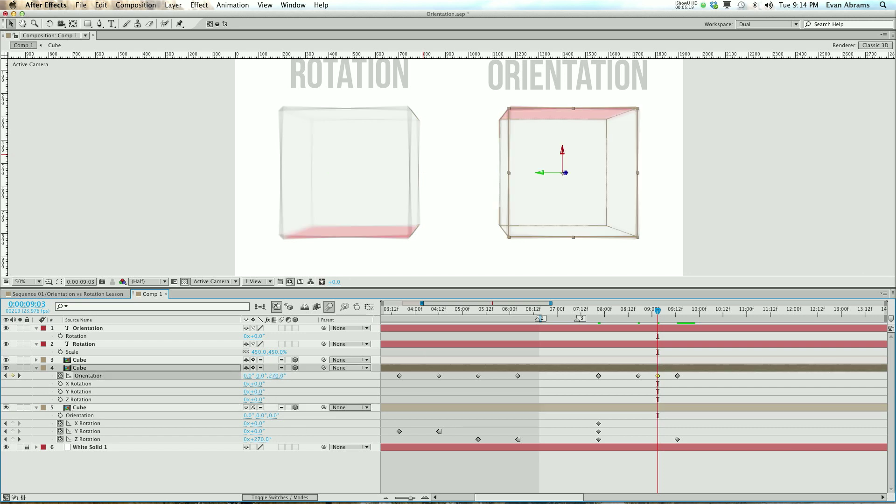
- Add a 90° Orientation keyframe at 8:07 and preview the rotation around 8:14
left_click(615, 318)
left_click_drag(615, 318, 619, 336)
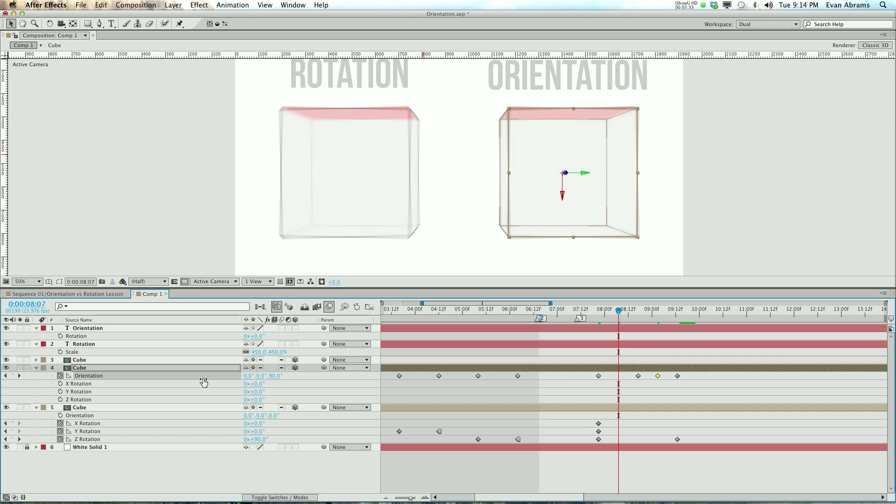
left_click(13, 376)
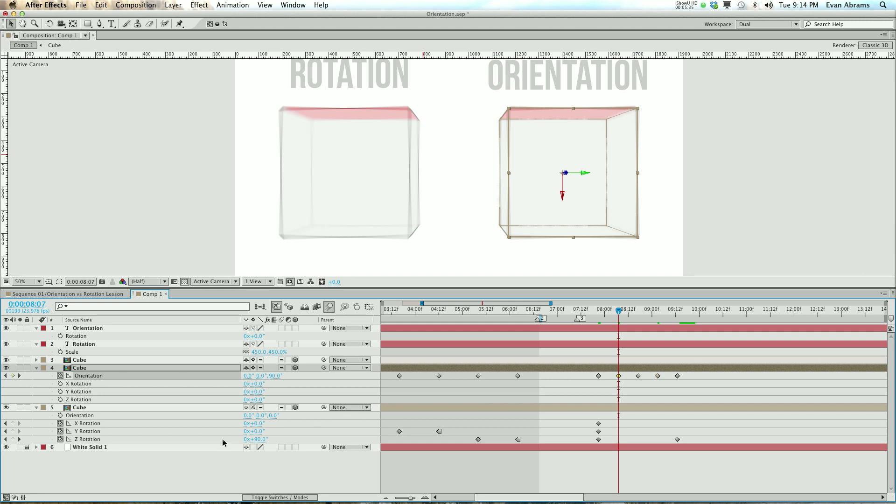
left_click(632, 480)
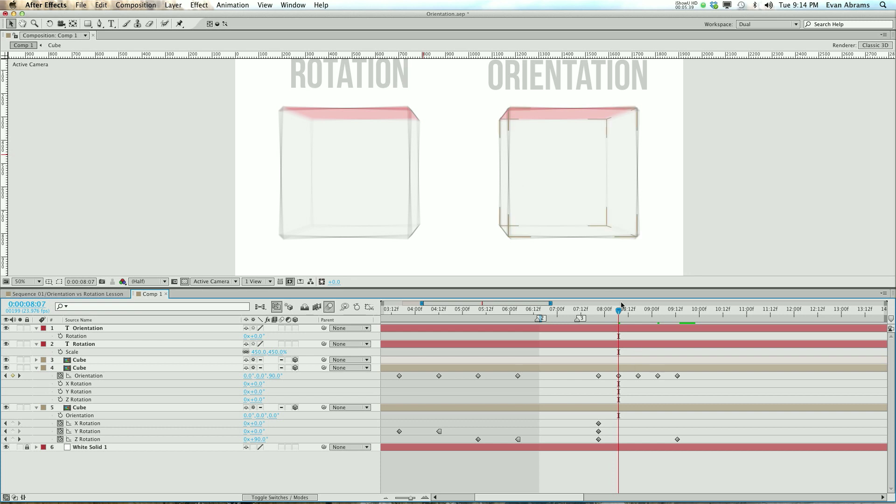
left_click_drag(628, 316, 675, 317)
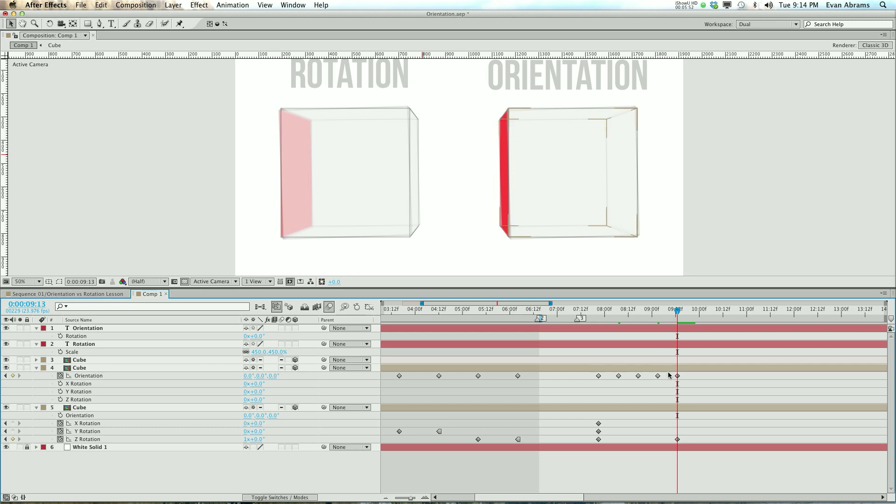
left_click_drag(668, 374, 606, 378)
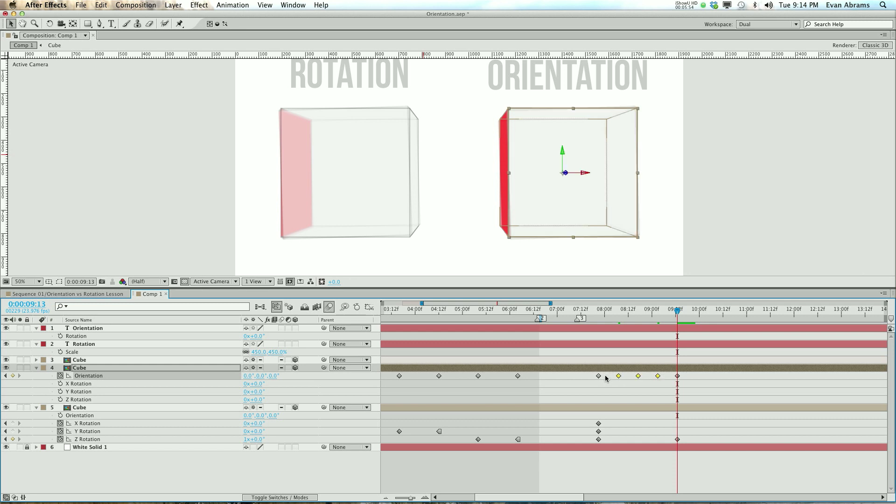
key("Delete")
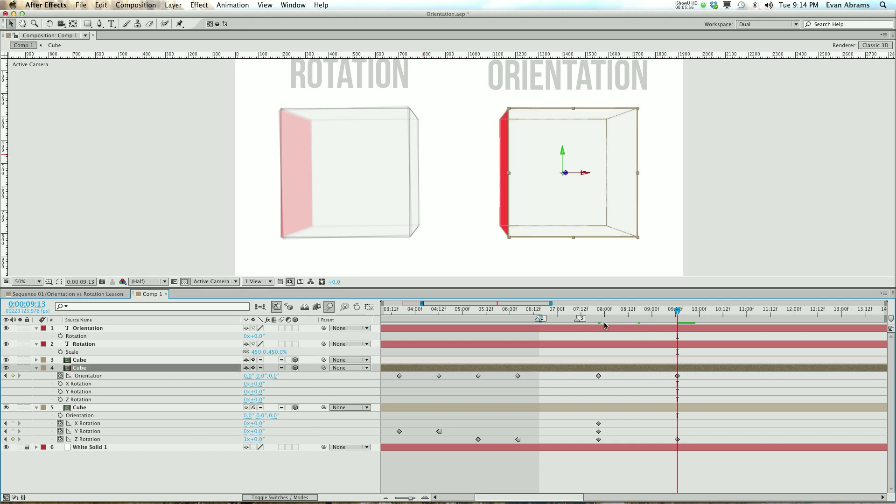
left_click_drag(604, 322, 599, 322)
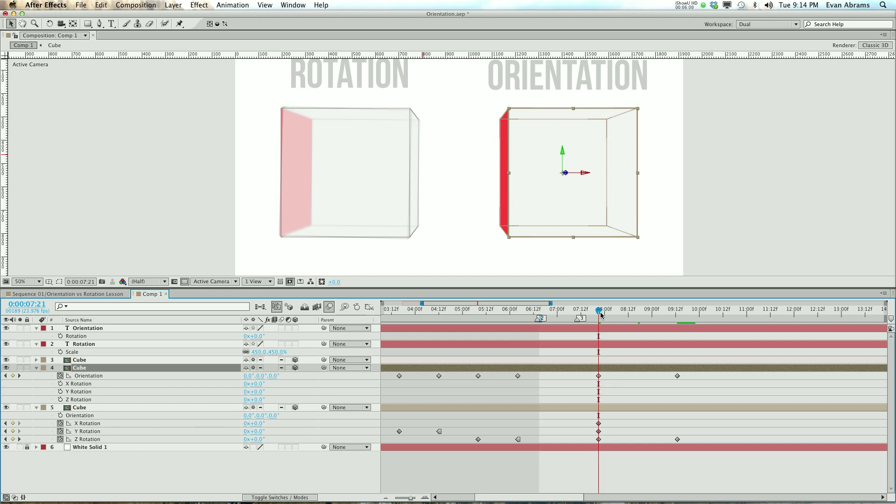
left_click_drag(601, 315, 675, 329)
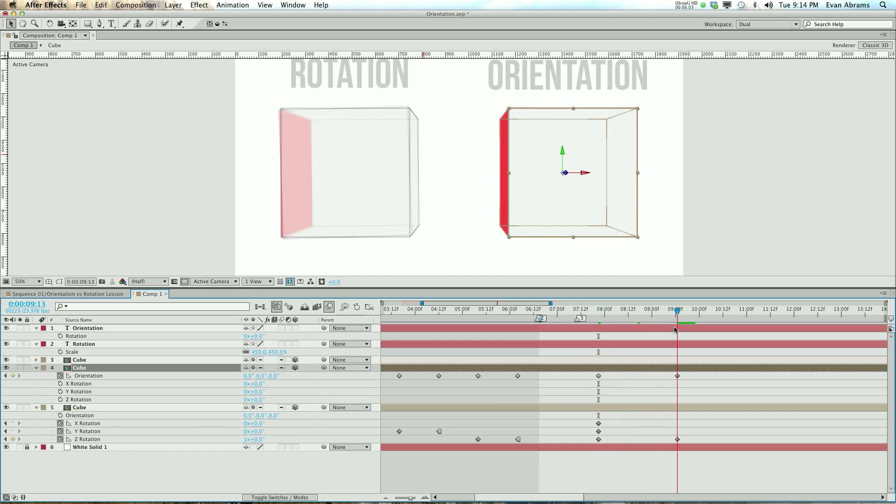
left_click(248, 440)
key("BackSpace")
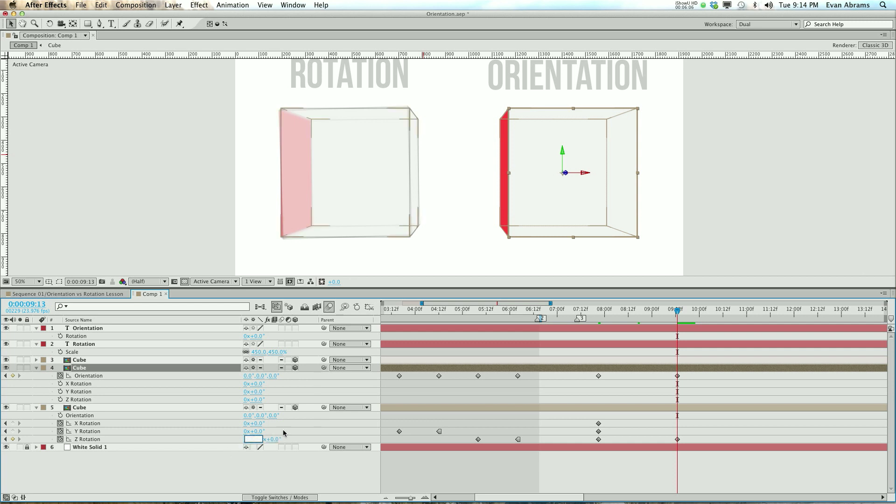
type("0")
key("Tab")
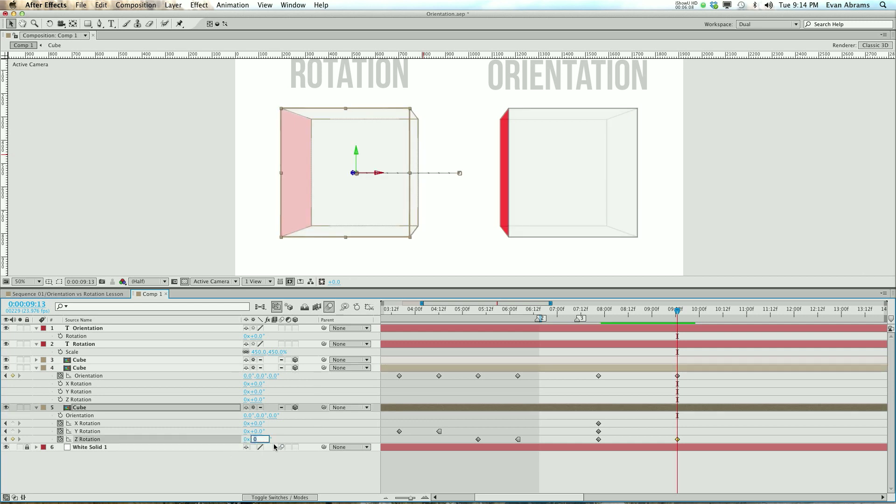
type("270")
key("Return")
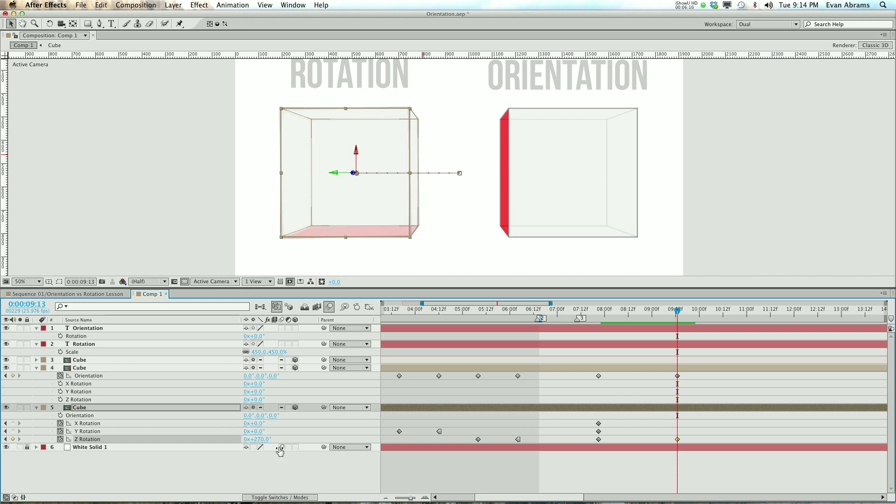
left_click(678, 375)
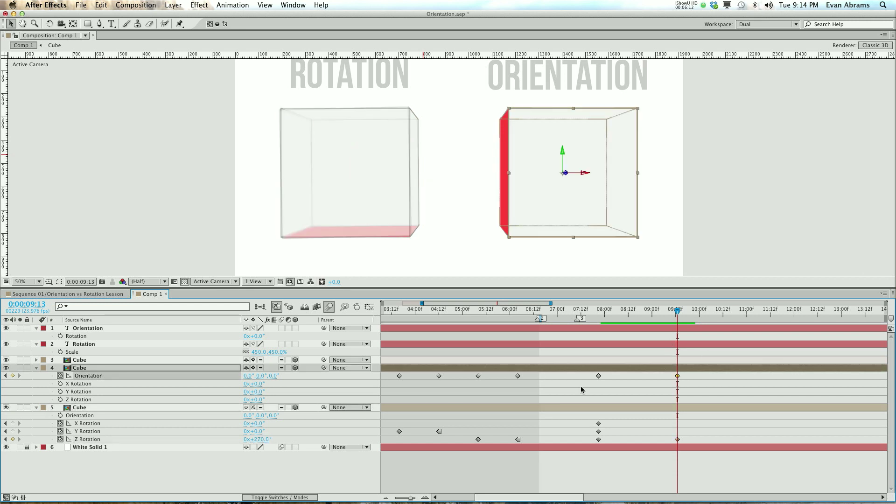
left_click(275, 376)
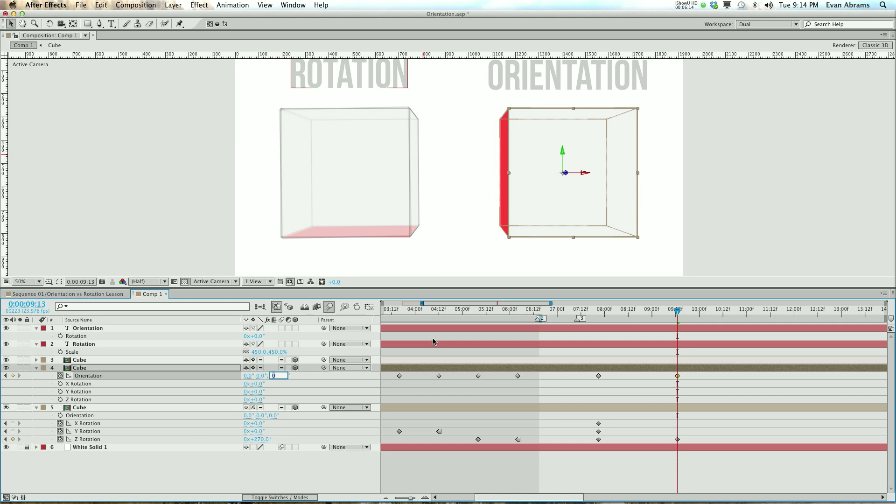
type("270")
key("Return")
left_click(676, 313)
left_click_drag(676, 315, 597, 350)
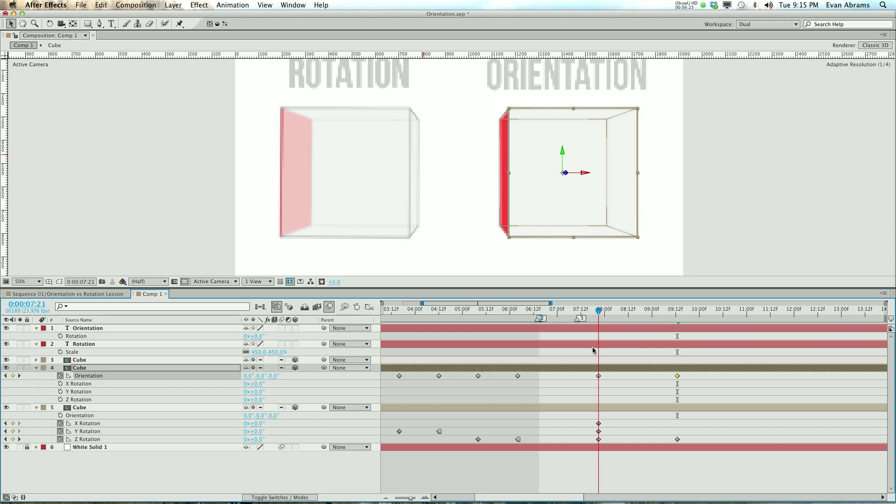
key("space")
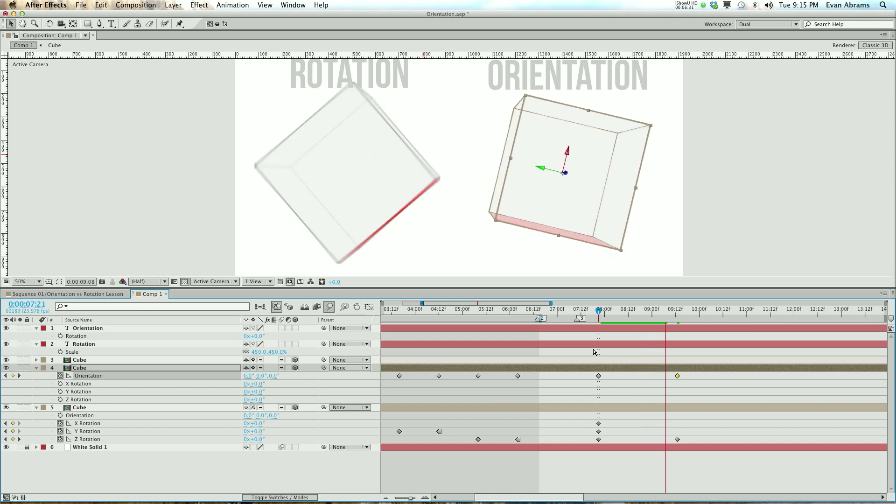
key("space")
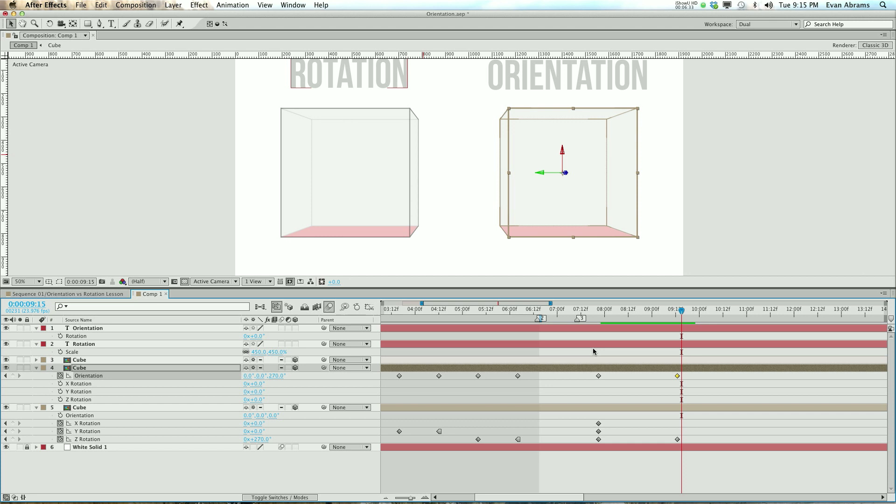
left_click_drag(678, 314, 599, 328)
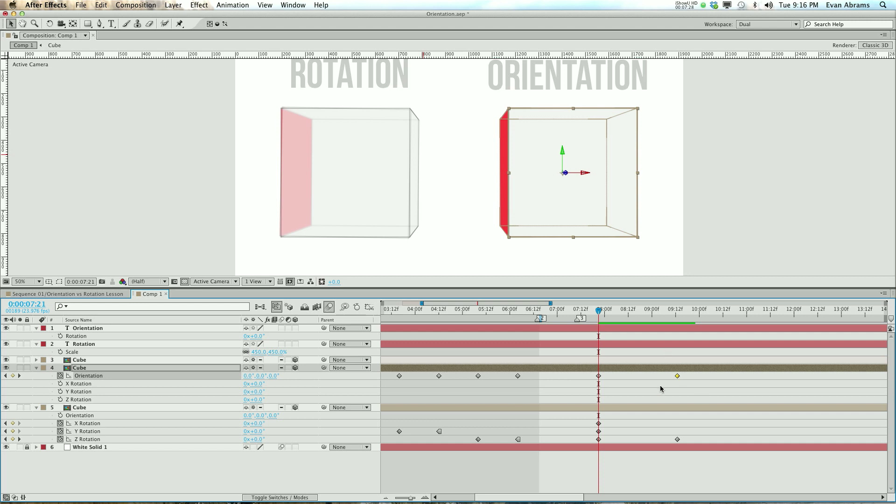
- Zoom the timeline out and preview the wiggling cube's animation from 11 seconds
key("minus")
left_click_drag(566, 378, 532, 384)
key("v")
left_click_drag(538, 311, 665, 311)
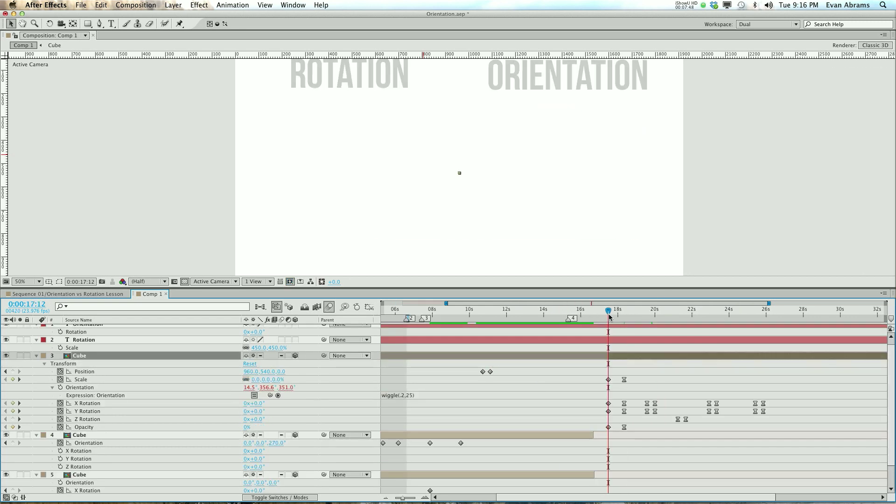
key("space")
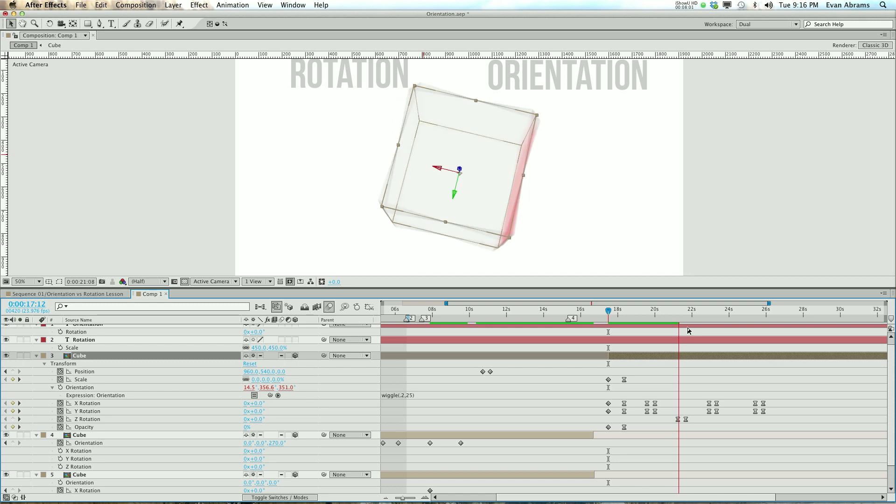
key("space")
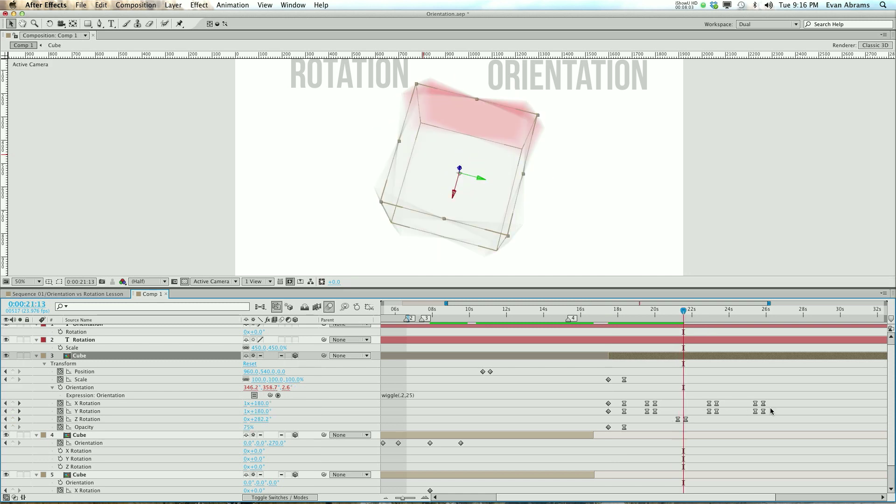
- Delete the wiggling cube's X, Y and Z Rotation keyframes after 18 seconds
left_click(777, 404)
left_click_drag(777, 404, 645, 426)
key("Delete")
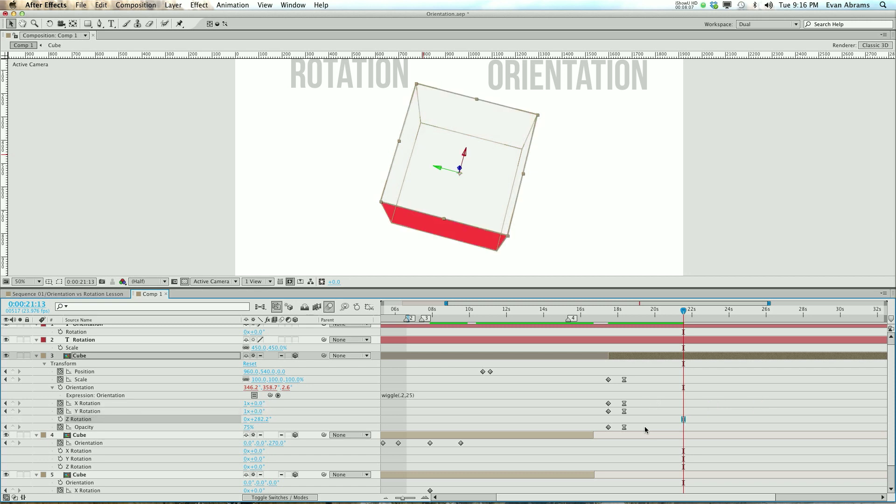
left_click_drag(639, 311, 639, 333)
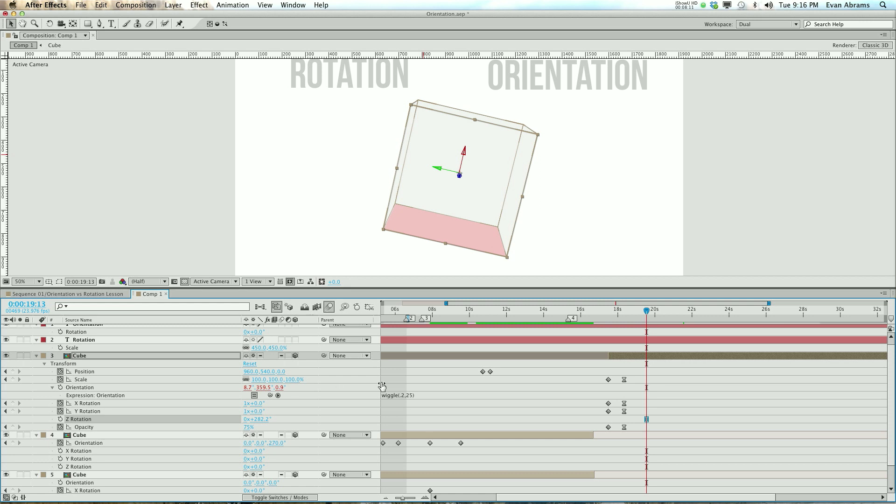
left_click(410, 396)
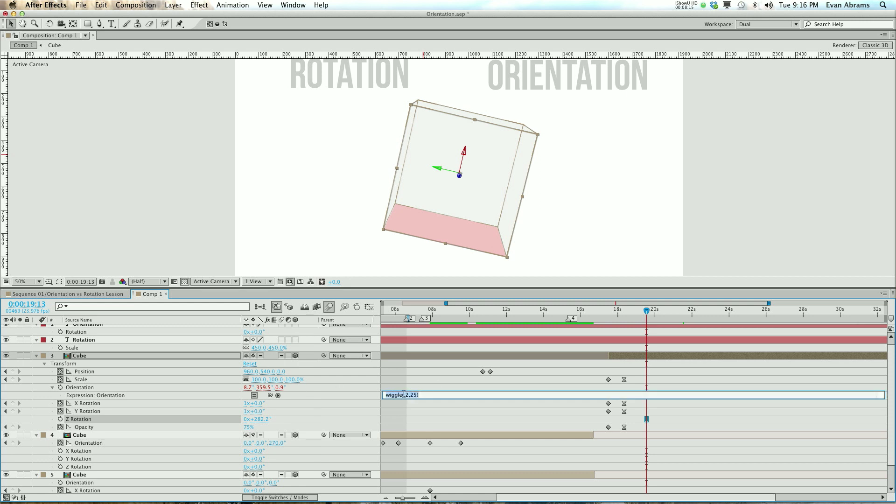
- Preview from 19:13 and rotate the wiggling cube in the viewer so its red face shows
left_click(619, 343)
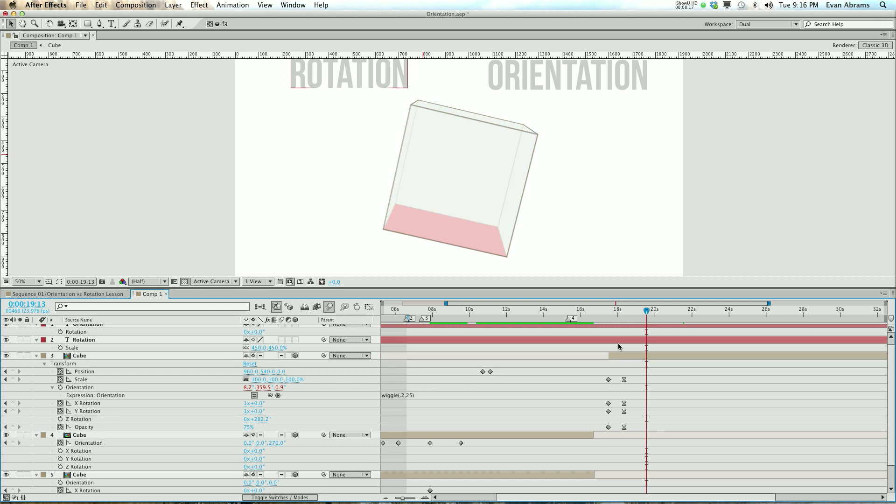
key("space")
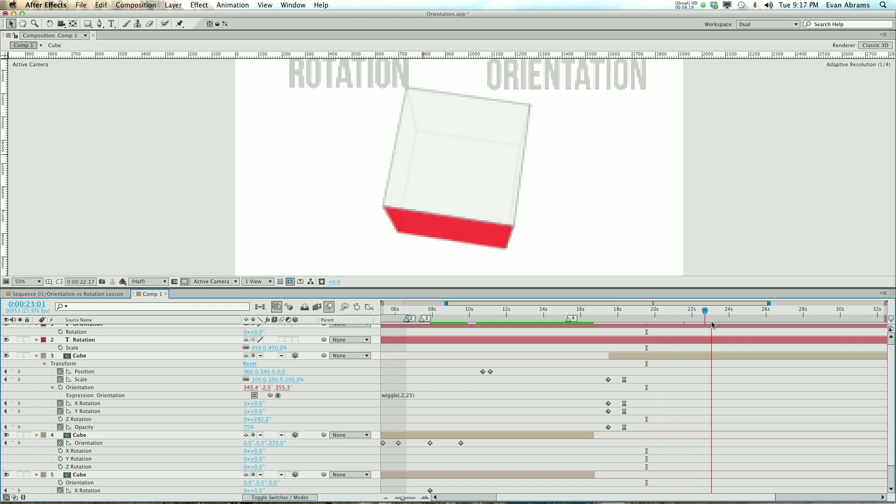
left_click(465, 171)
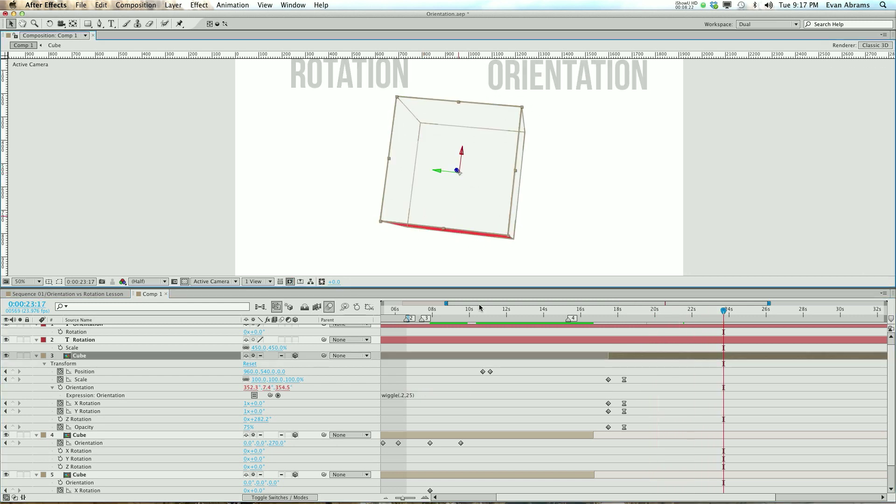
key("w")
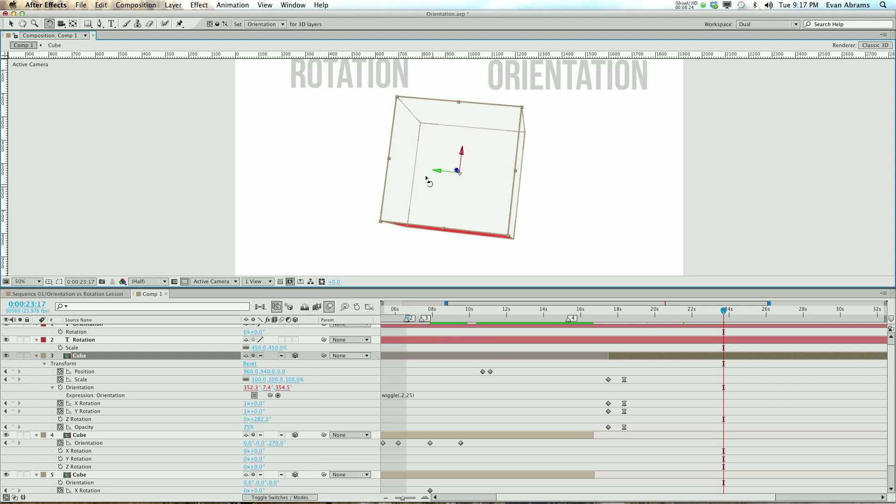
left_click_drag(441, 180, 430, 144)
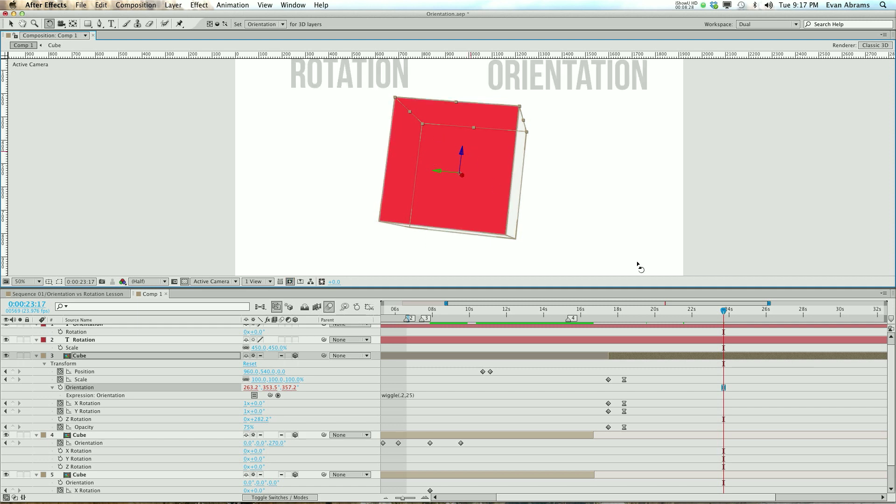
key("v")
left_click(696, 407)
- Keyframe X and Y Rotation, then set both to 2x ten frames later at 22:02
left_click_drag(649, 310, 685, 311)
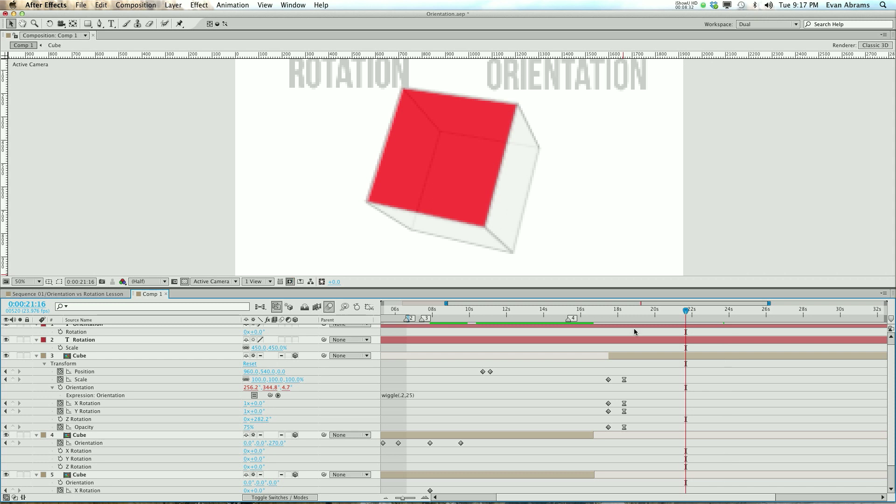
left_click(13, 403)
left_click(13, 411)
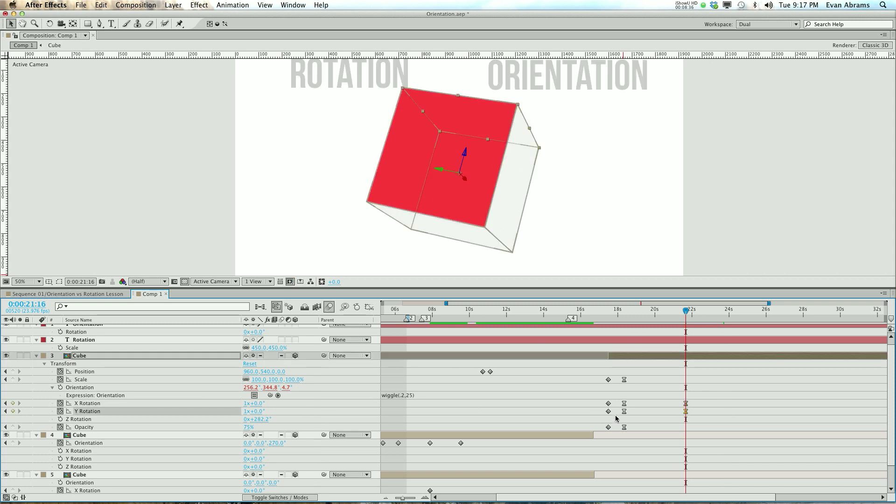
key("shift+Page_Down")
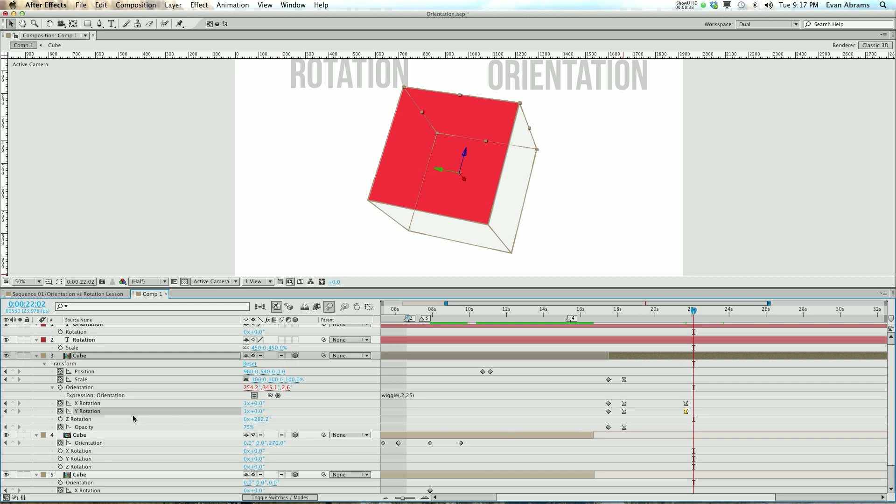
left_click(246, 403)
type("2")
key("Tab")
key("Tab")
type("2")
key("Return")
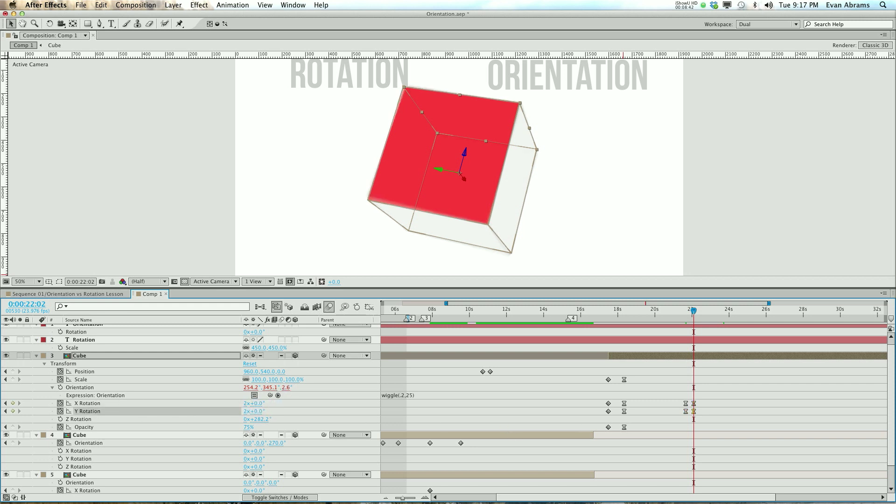
- Preview the new spin and add an Easy Ease Z Rotation keyframe at 21:16
left_click_drag(694, 310, 684, 318)
key("space")
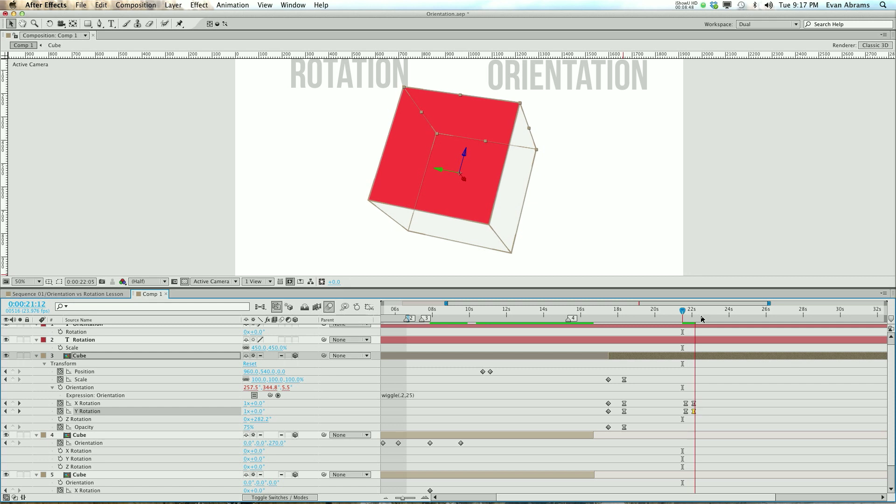
left_click(685, 311)
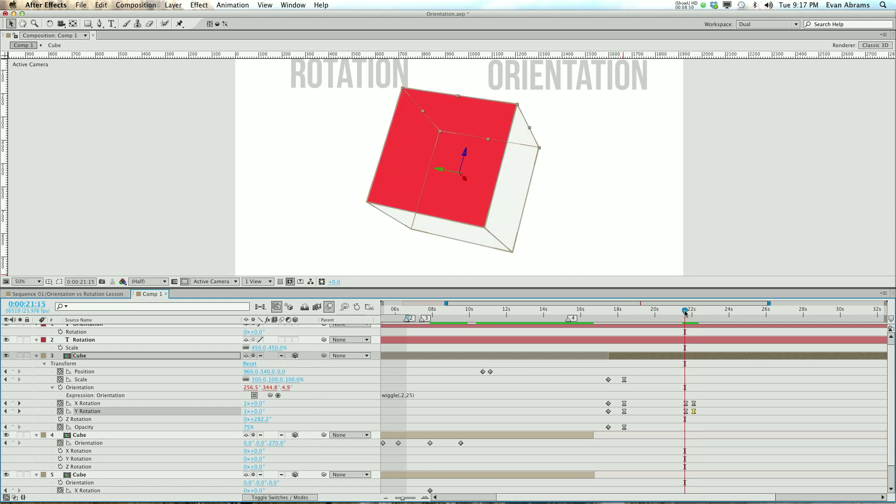
left_click_drag(685, 313, 688, 319)
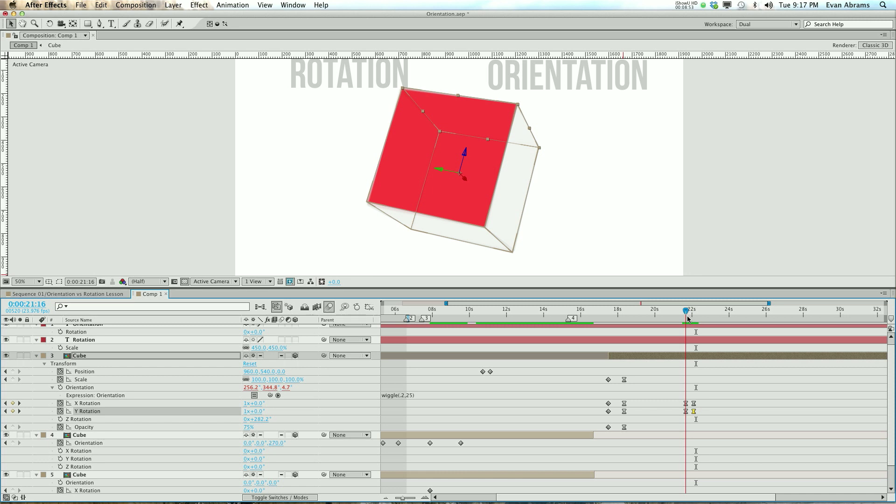
left_click(60, 420)
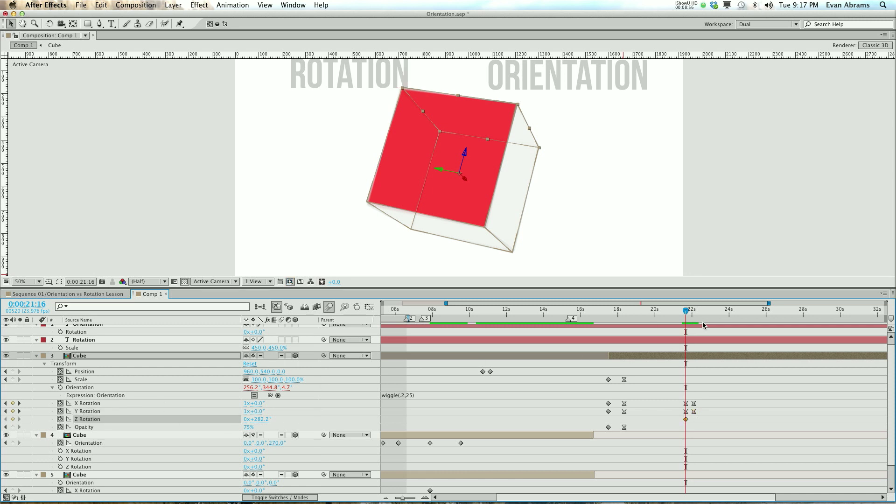
key("F9")
- Reselect the wiggling cube and check its end pose between 22:03 and 22:14
left_click(684, 312)
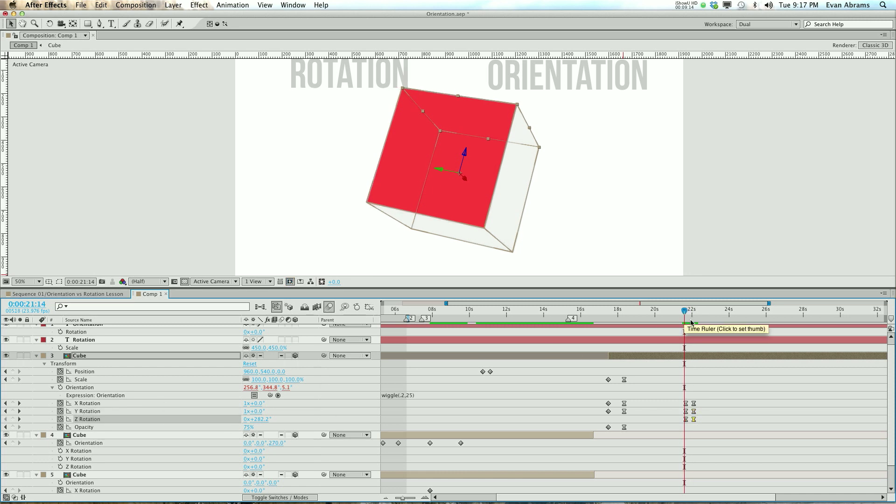
left_click(674, 366)
left_click(645, 356)
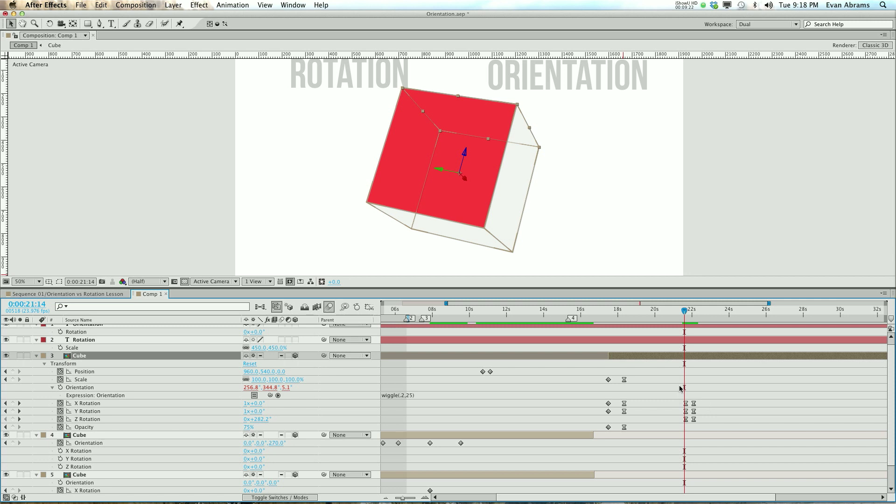
left_click(695, 320)
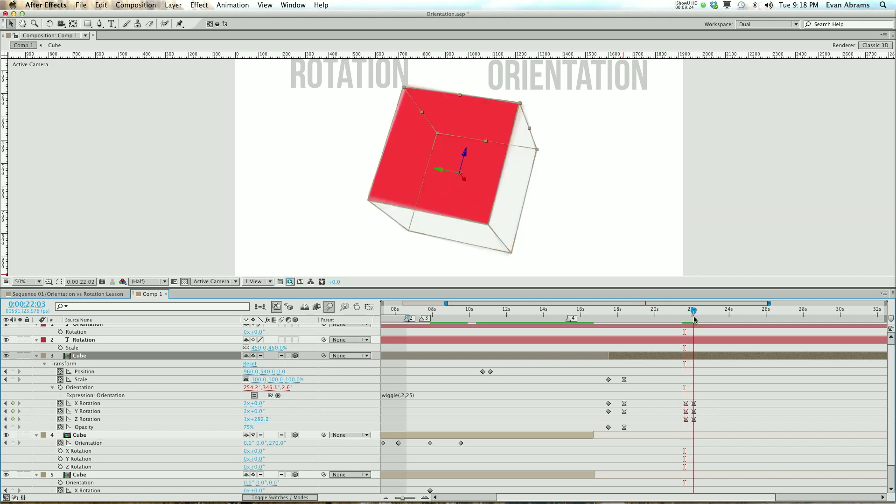
left_click_drag(694, 320, 703, 319)
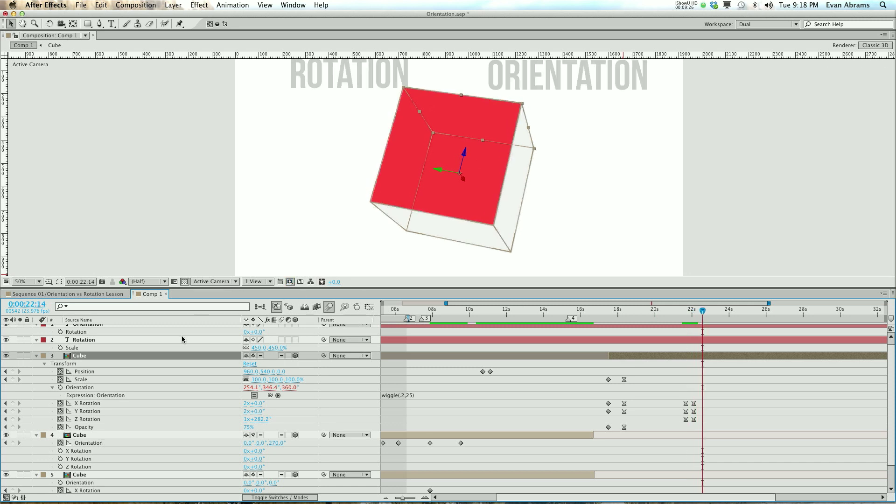
scroll(182, 335, "up", 1)
left_click(85, 329)
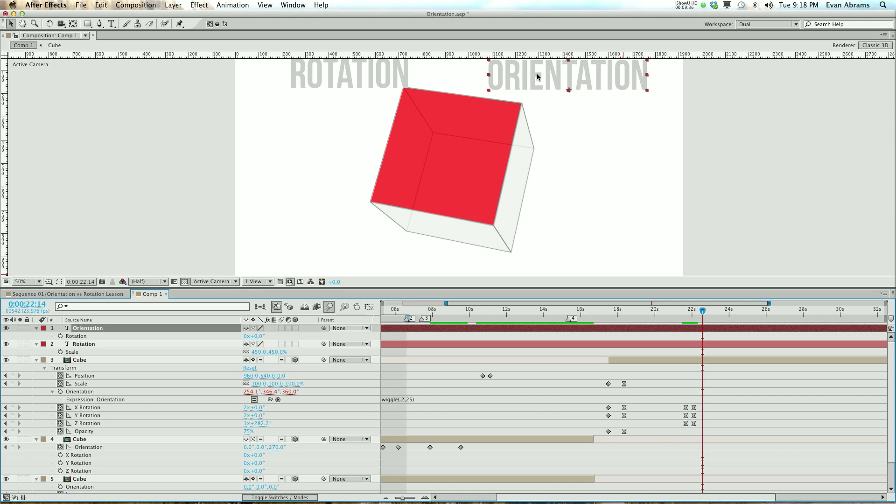
left_click(698, 361)
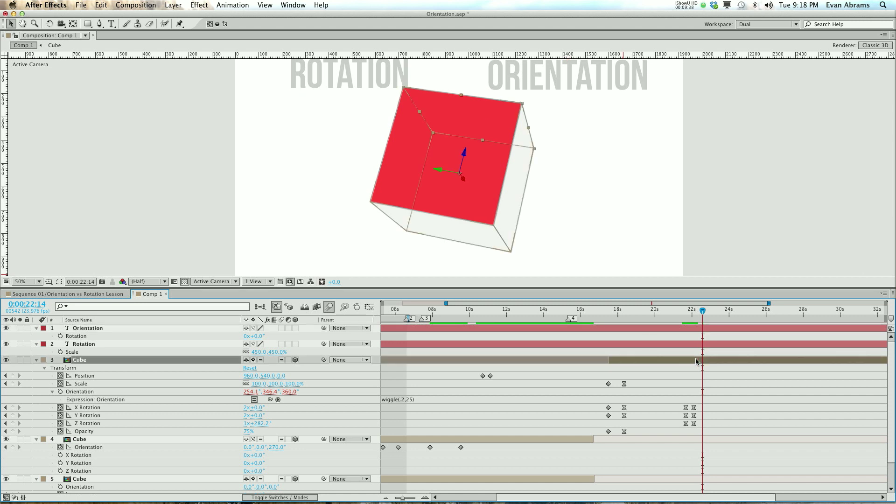
mouse_move(650, 317)
left_mouse_down()
mouse_move(622, 319)
mouse_move(656, 318)
left_mouse_up()
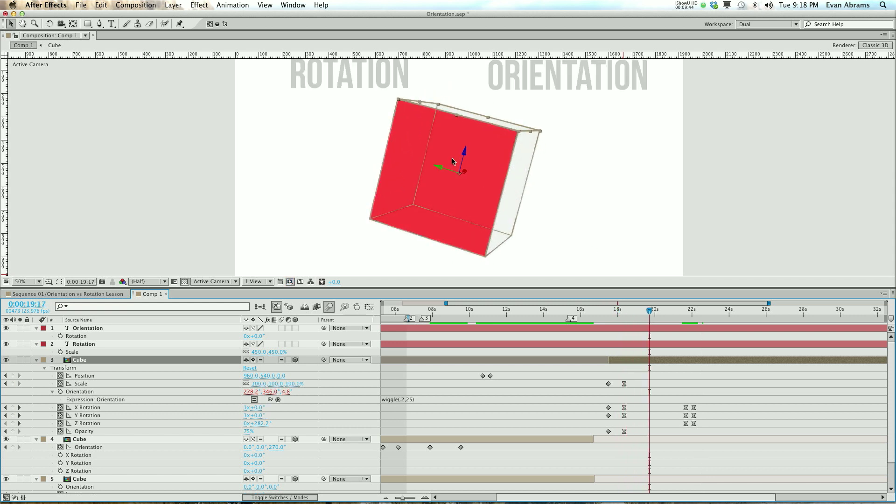
mouse_move(647, 313)
left_mouse_down()
mouse_move(616, 321)
mouse_move(660, 319)
left_mouse_up()
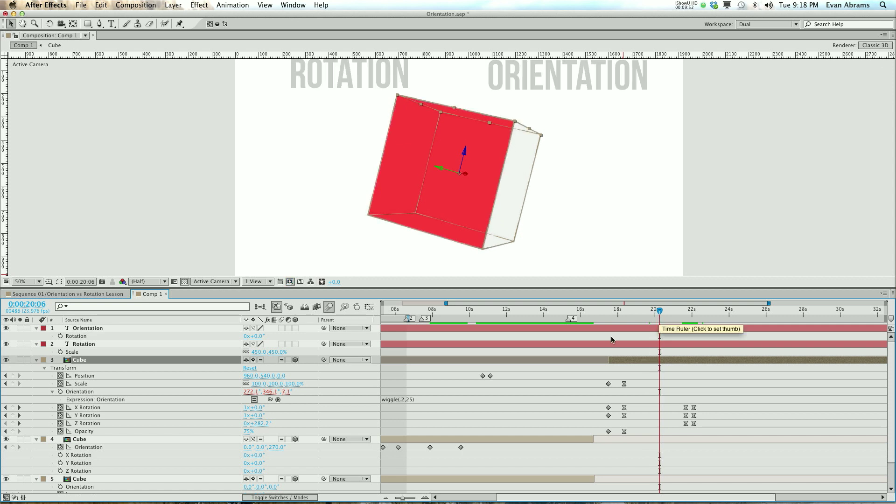